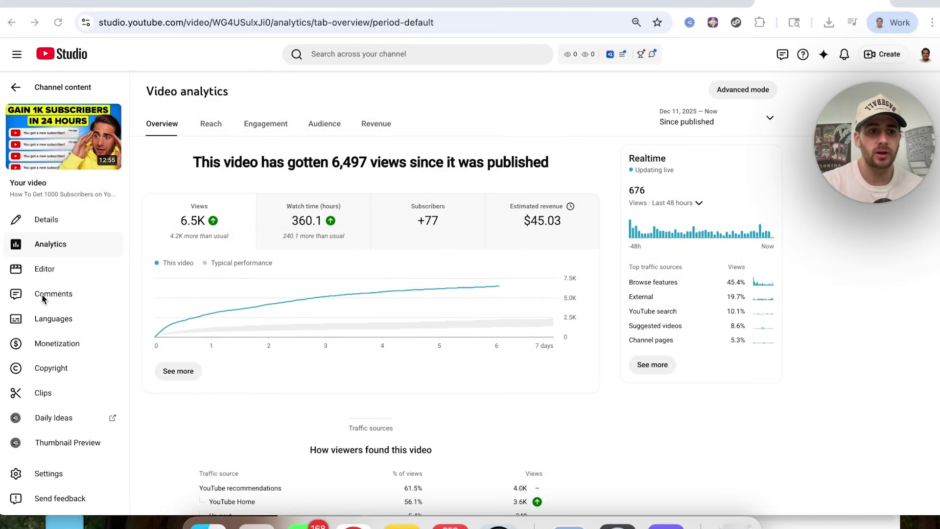
pyautogui.click(49, 322)
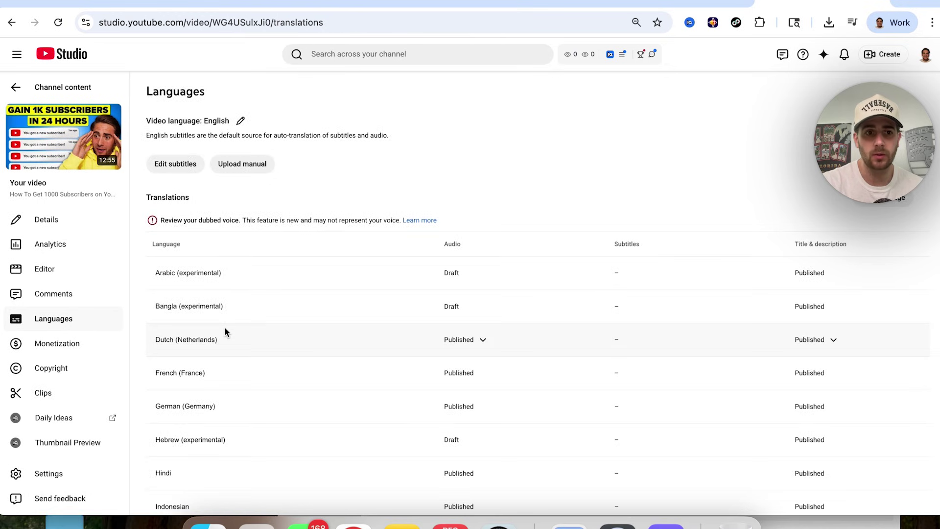
pyautogui.scroll(-2, 225, 332)
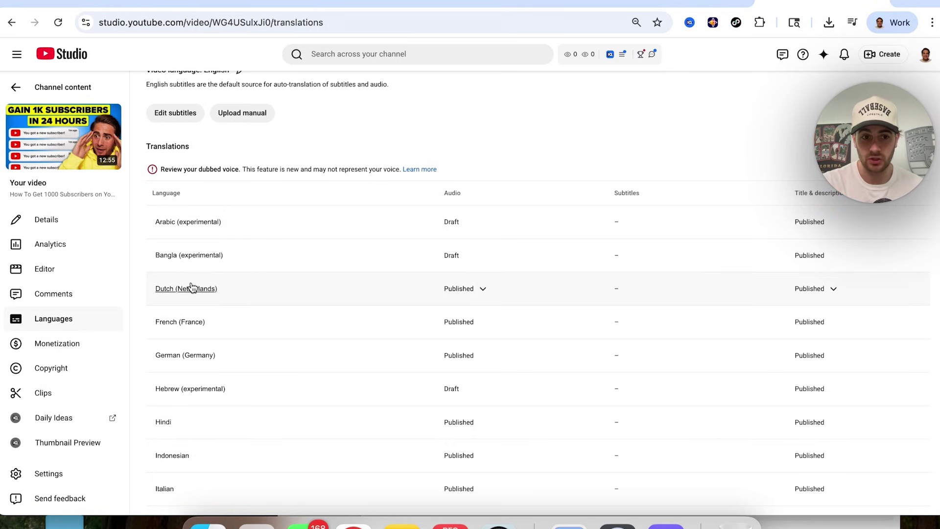
pyautogui.scroll(-3, 219, 346)
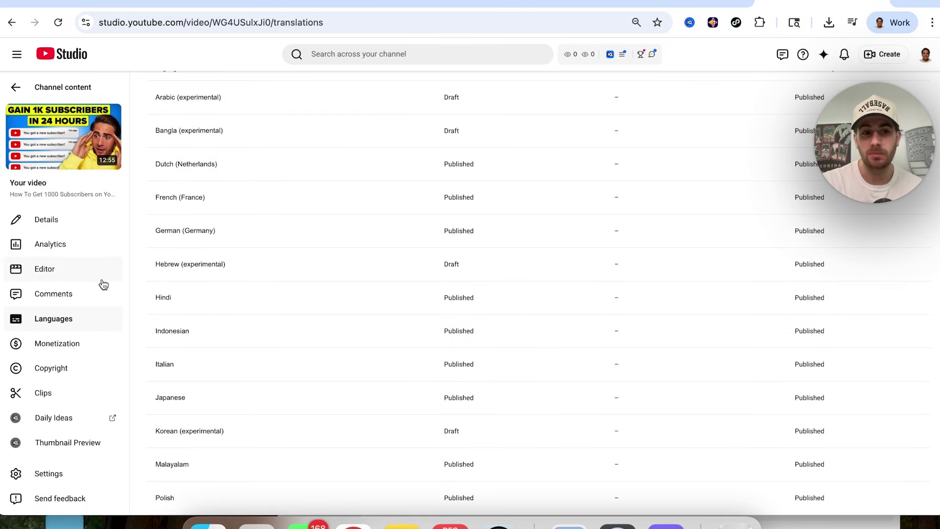
pyautogui.click(71, 245)
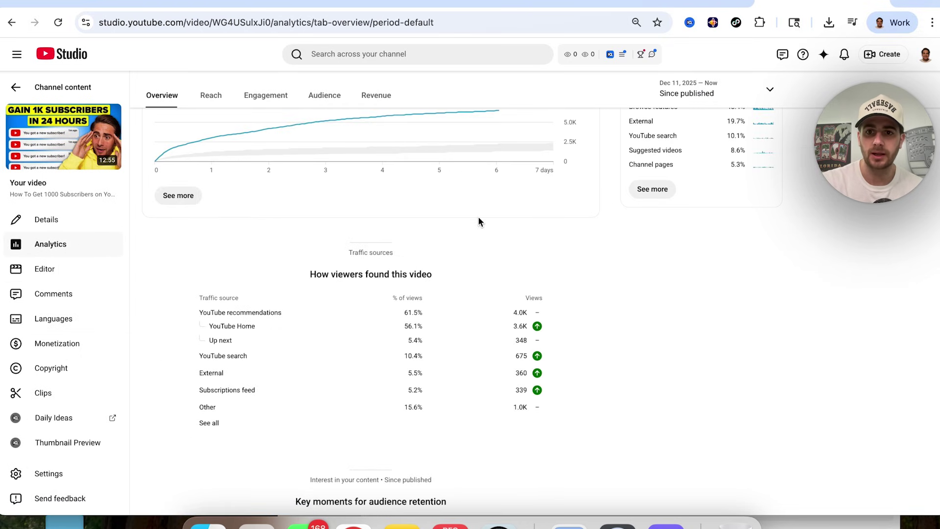
pyautogui.scroll(4, 661, 192)
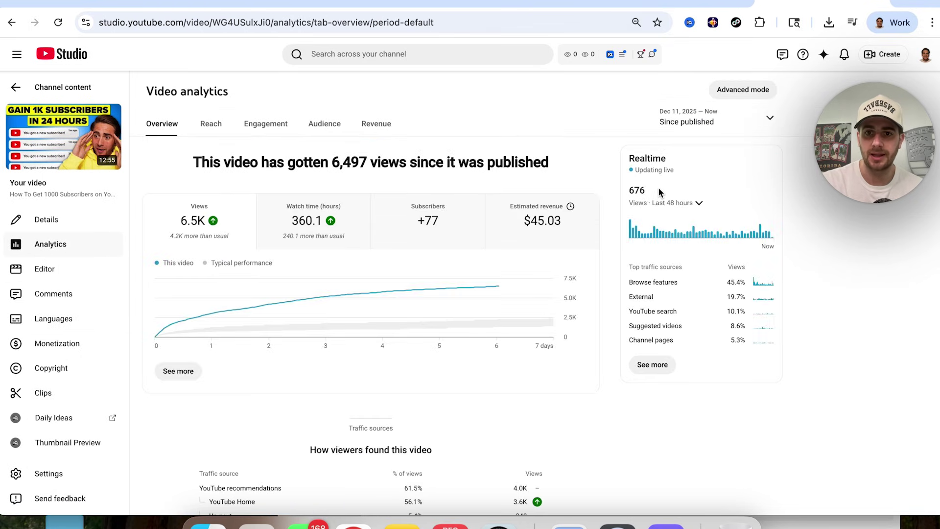
pyautogui.click(743, 91)
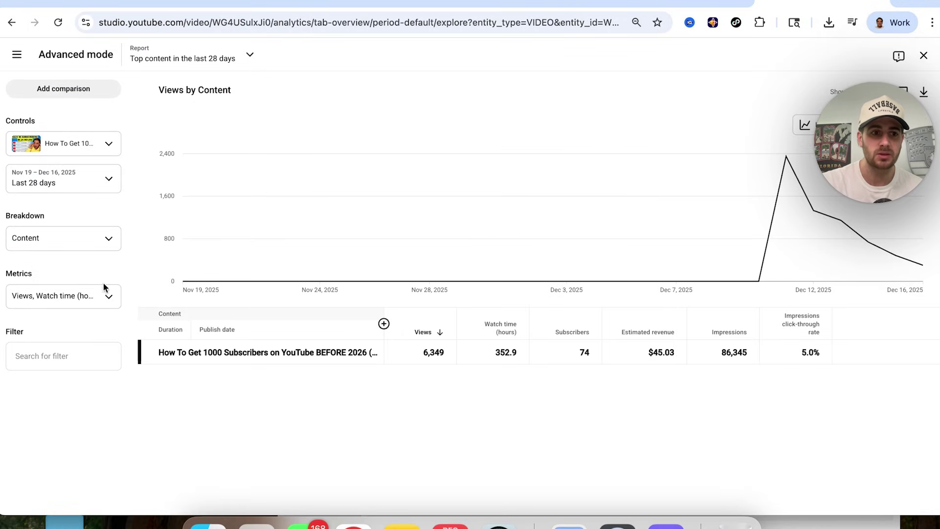
# Break the advanced analytics report down by geography instead of traffic source
pyautogui.click(90, 240)
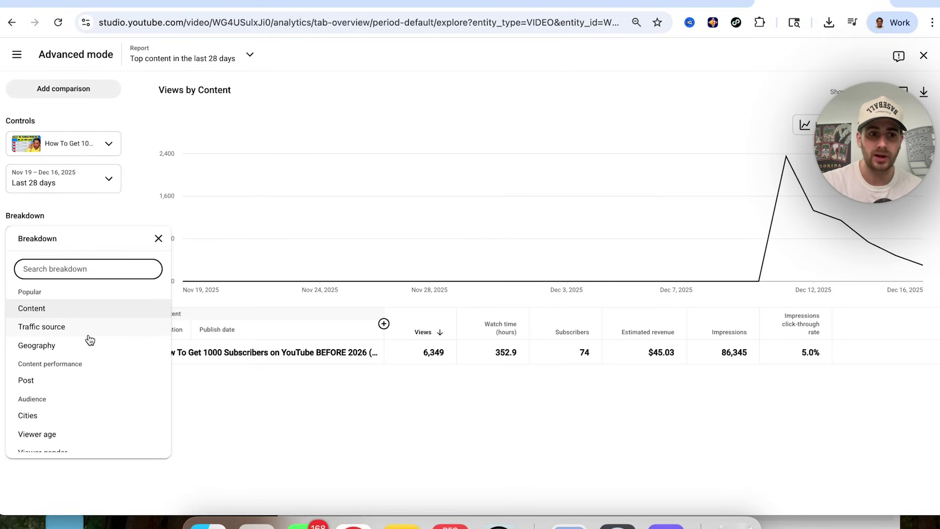
pyautogui.click(88, 333)
pyautogui.click(88, 240)
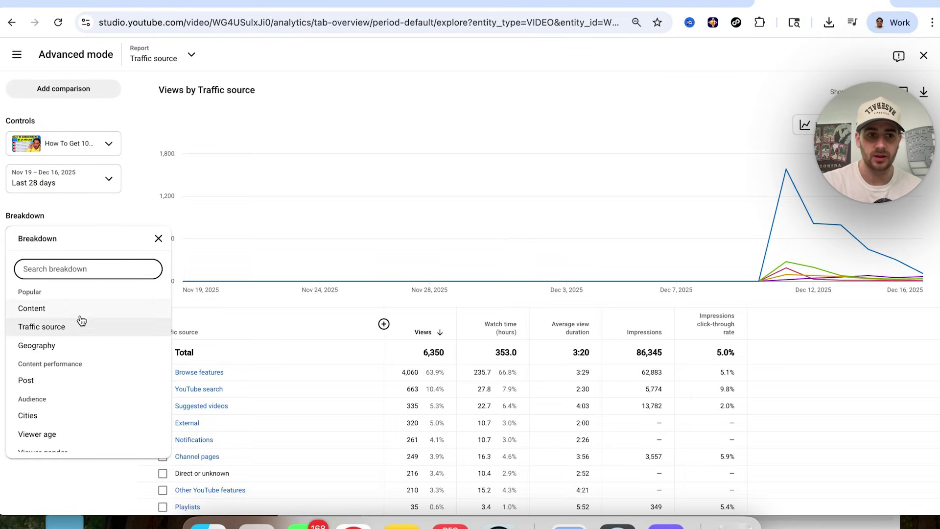
pyautogui.click(108, 344)
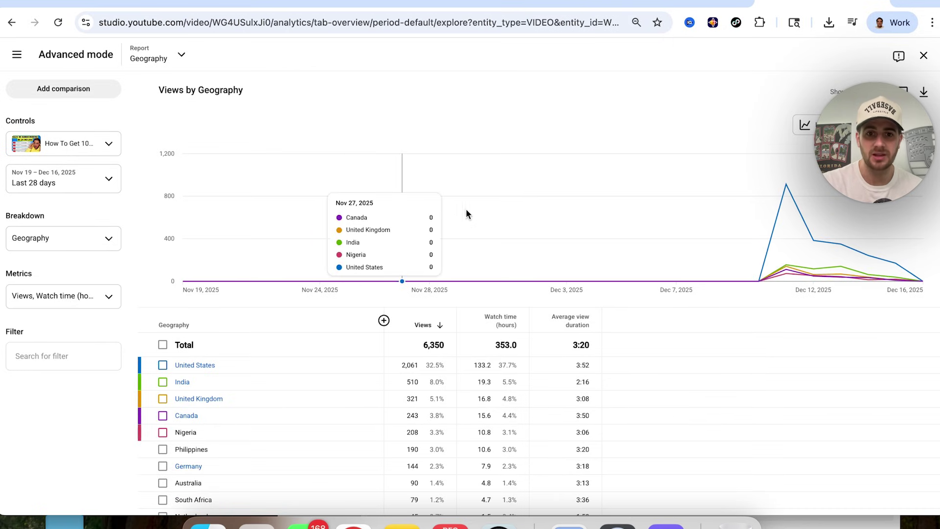
# Sort the countries by average view duration, with France highest, and scroll through the list
pyautogui.click(580, 321)
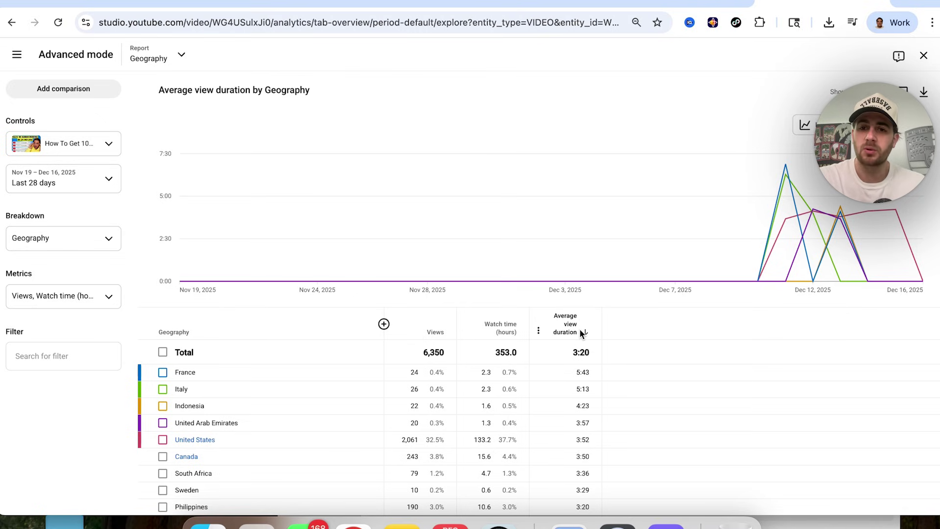
pyautogui.moveTo(576, 319)
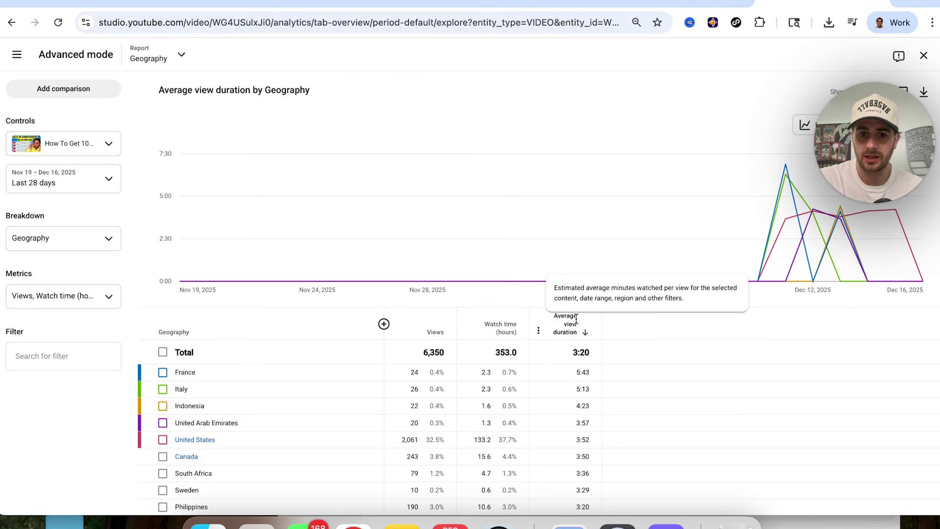
pyautogui.scroll(-7, 572, 337)
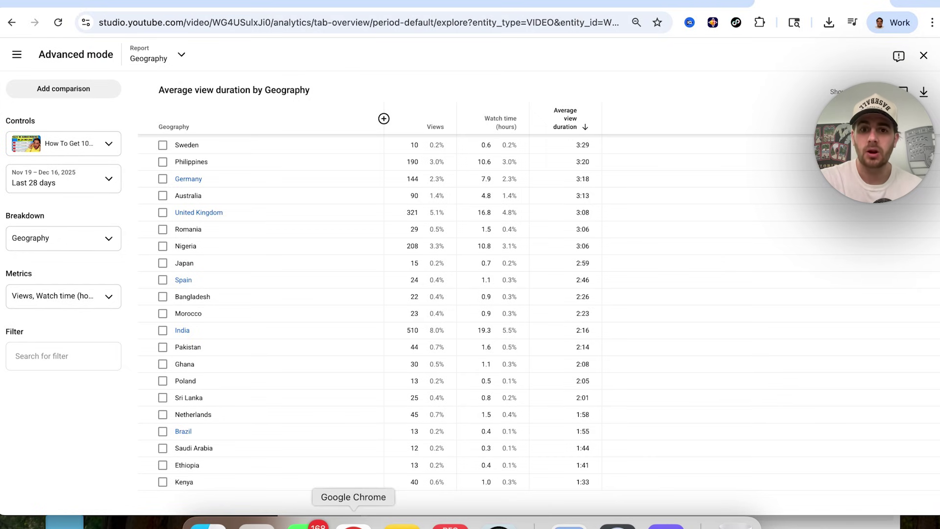
pyautogui.scroll(5, 371, 486)
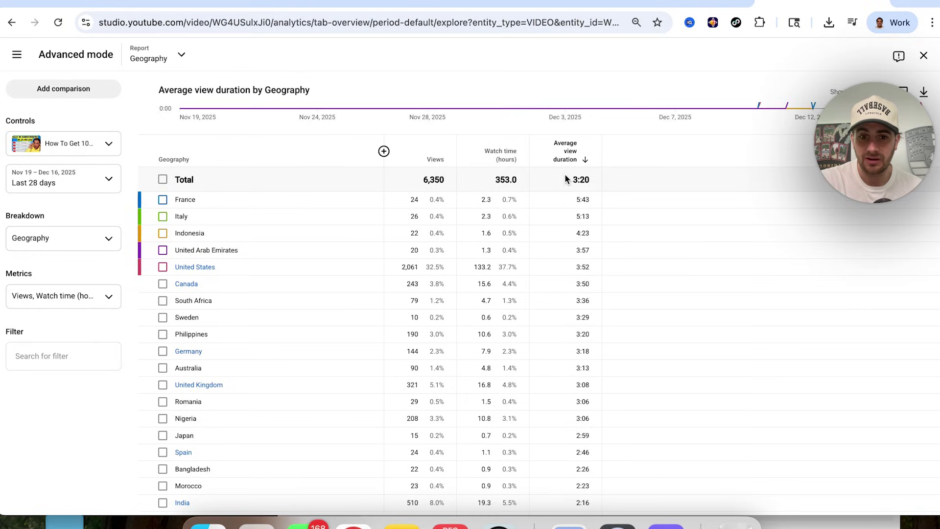
pyautogui.scroll(-3, 566, 179)
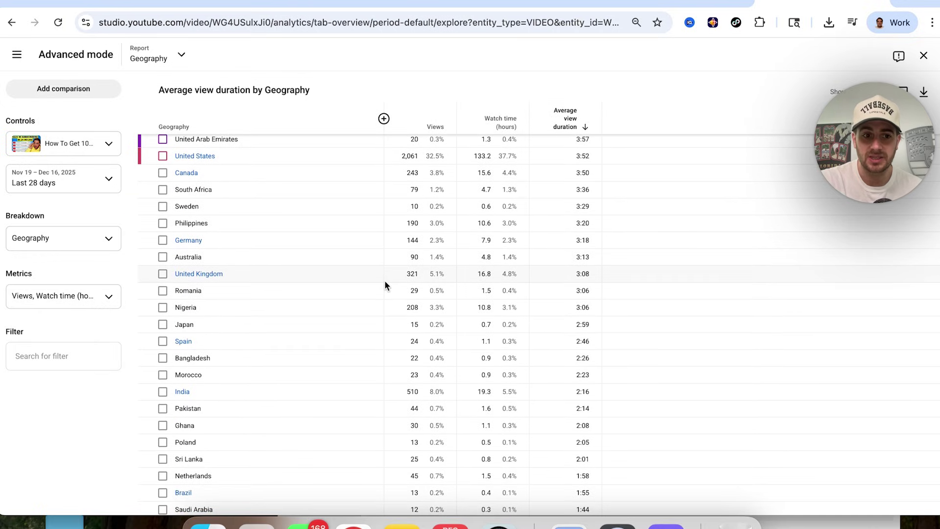
pyautogui.scroll(-2, 257, 424)
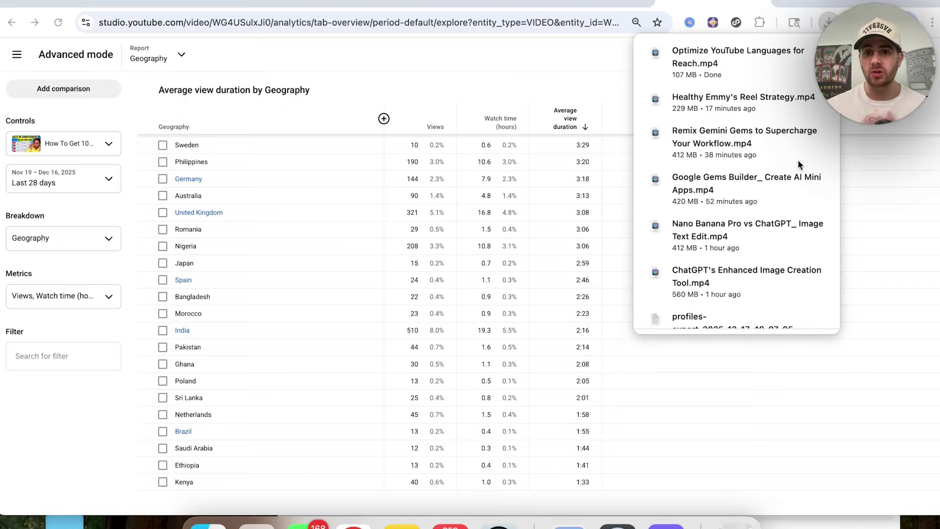
pyautogui.click(914, 147)
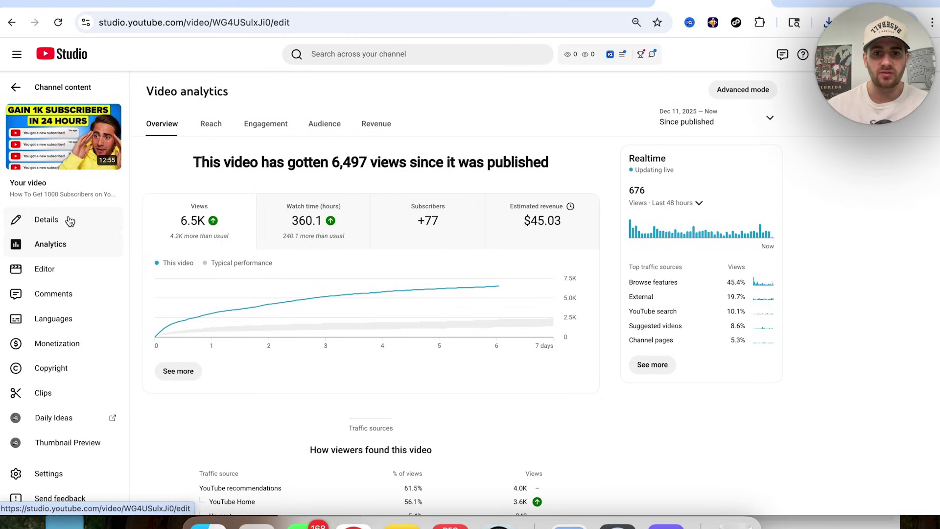
# Start an A/B test from the video's details, settling on Title only after trying other test types
pyautogui.click(69, 220)
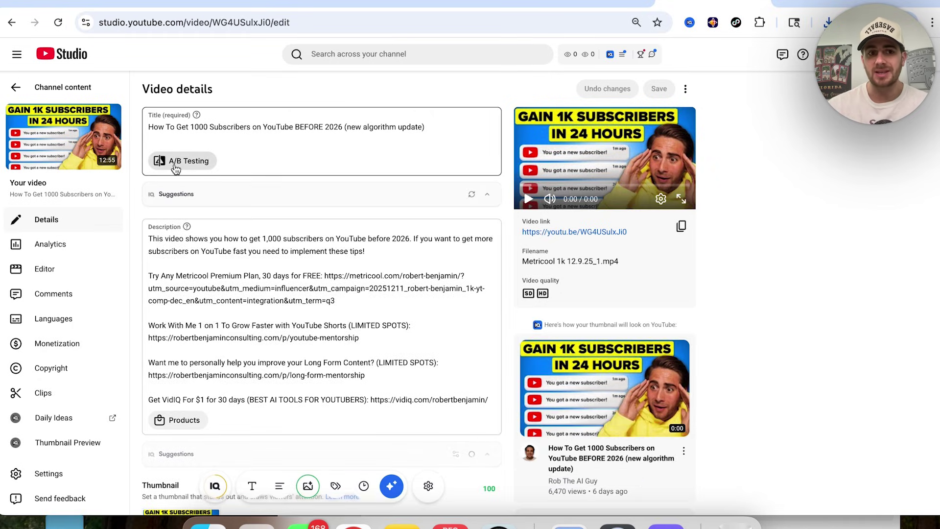
pyautogui.click(175, 165)
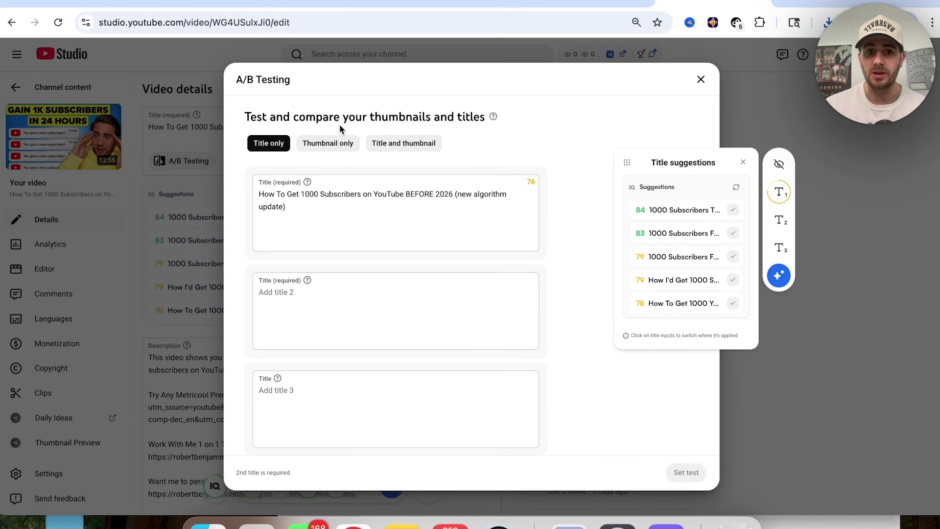
pyautogui.click(332, 143)
pyautogui.click(367, 147)
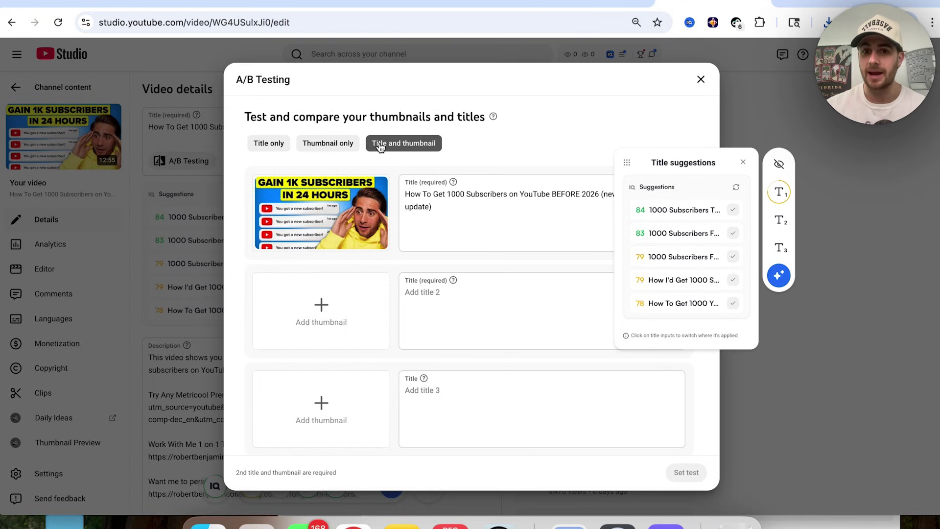
pyautogui.click(331, 145)
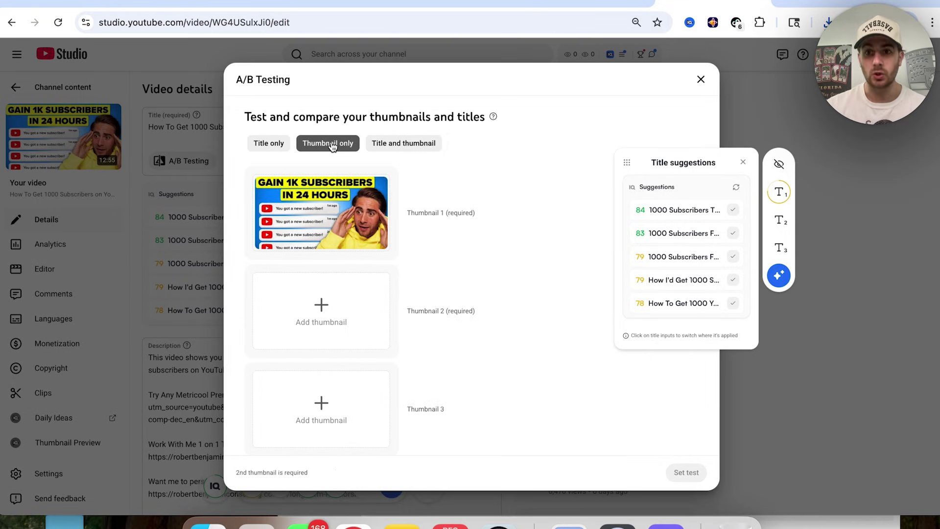
pyautogui.click(269, 142)
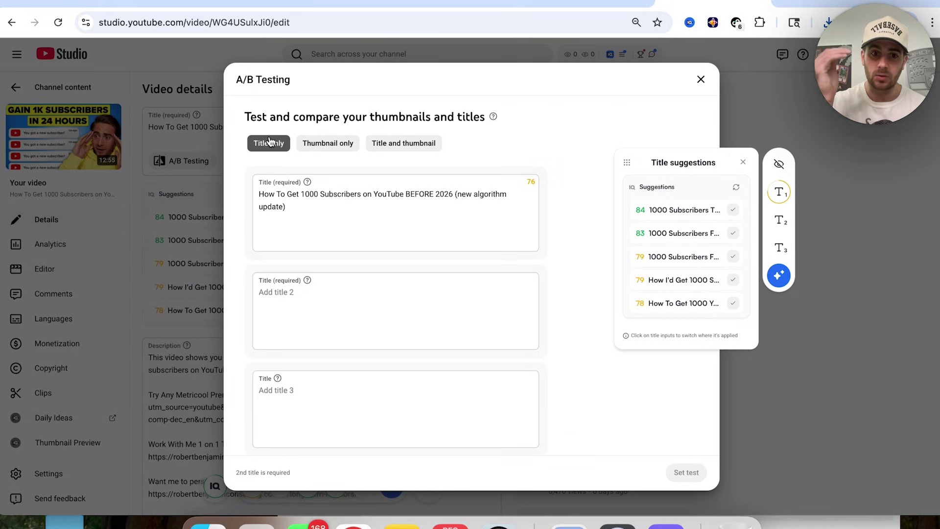
# Add a second title copied from the first with 'How' replaced by 'DO THIS'
pyautogui.click(357, 283)
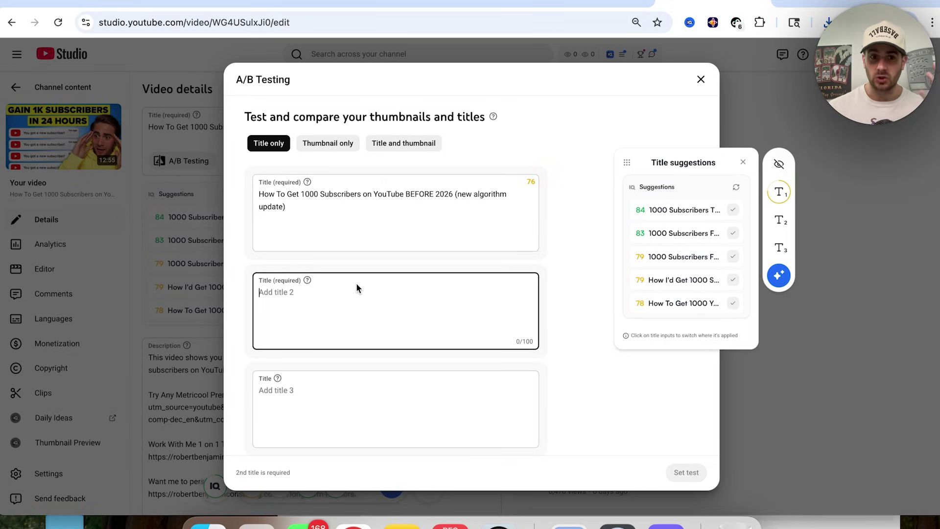
pyautogui.tripleClick(308, 206)
pyautogui.hotkey('ctrl', 'c')
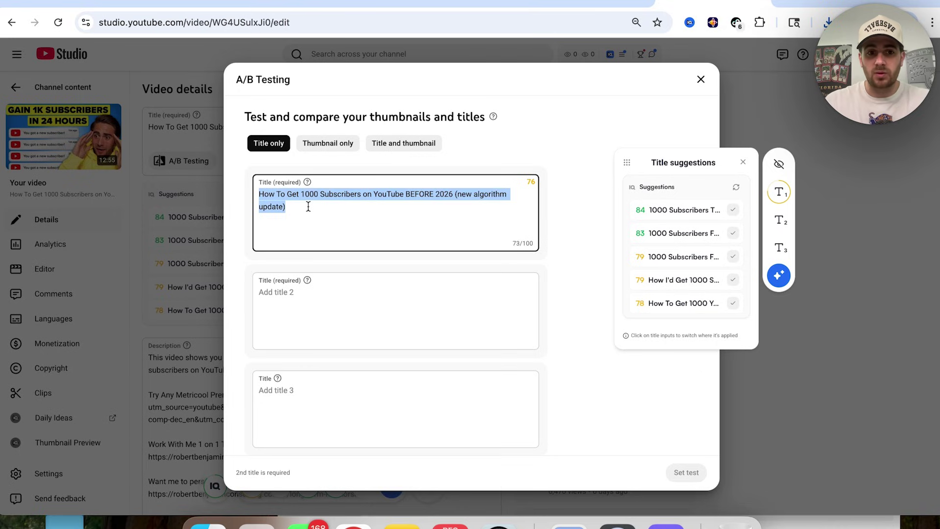
pyautogui.click(307, 290)
pyautogui.hotkey('ctrl', 'v')
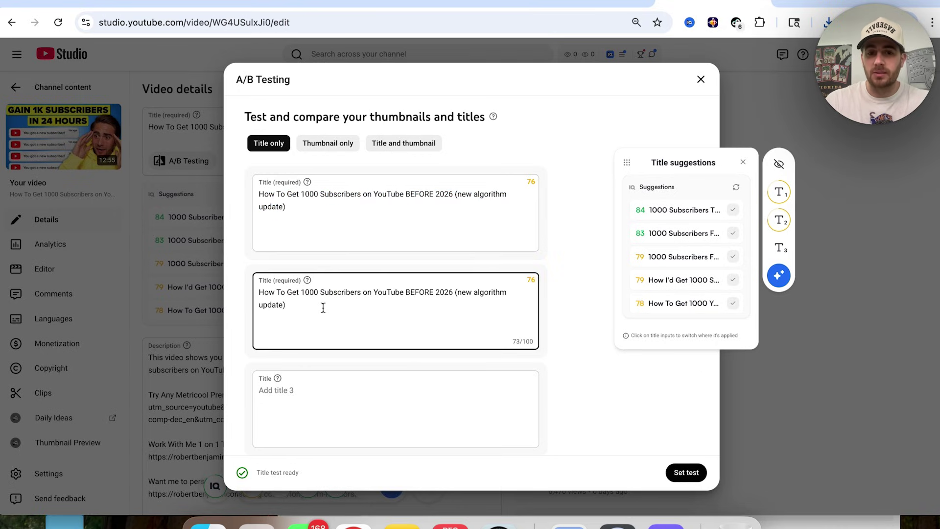
pyautogui.doubleClick(266, 293)
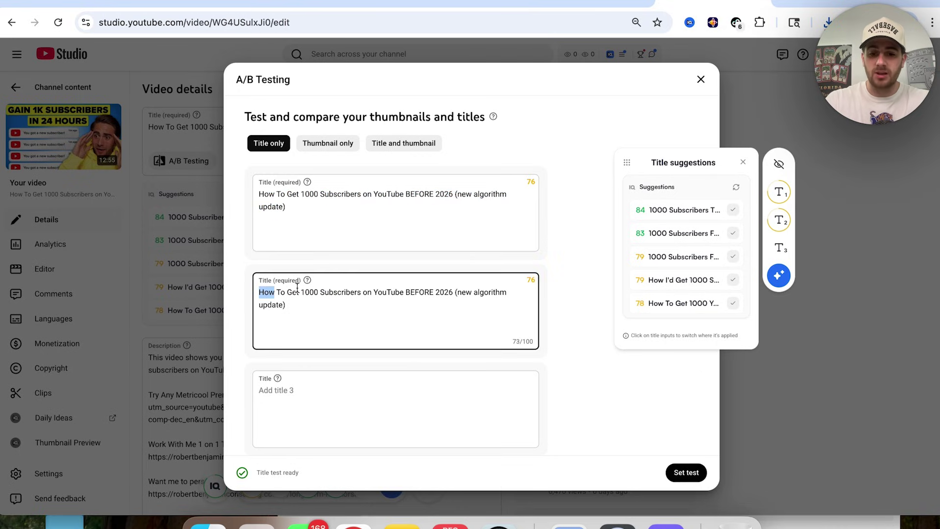
pyautogui.write('DO THIS')
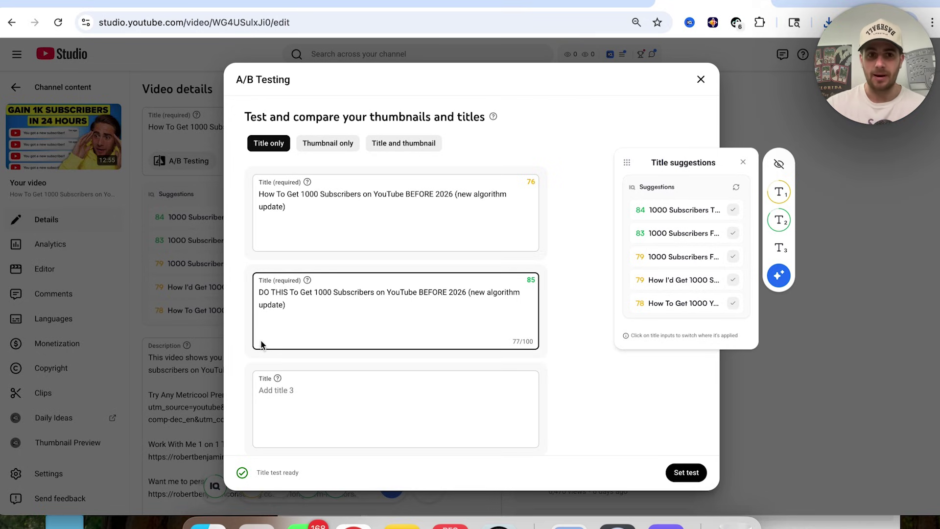
pyautogui.click(320, 146)
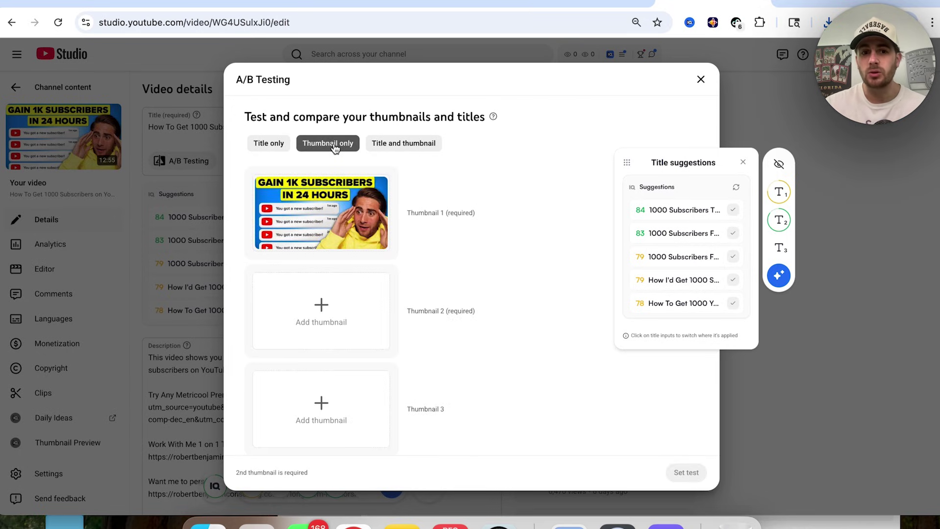
# Compare the Title only and Thumbnail only test options, then close A/B Testing without setting a test
pyautogui.moveTo(353, 194)
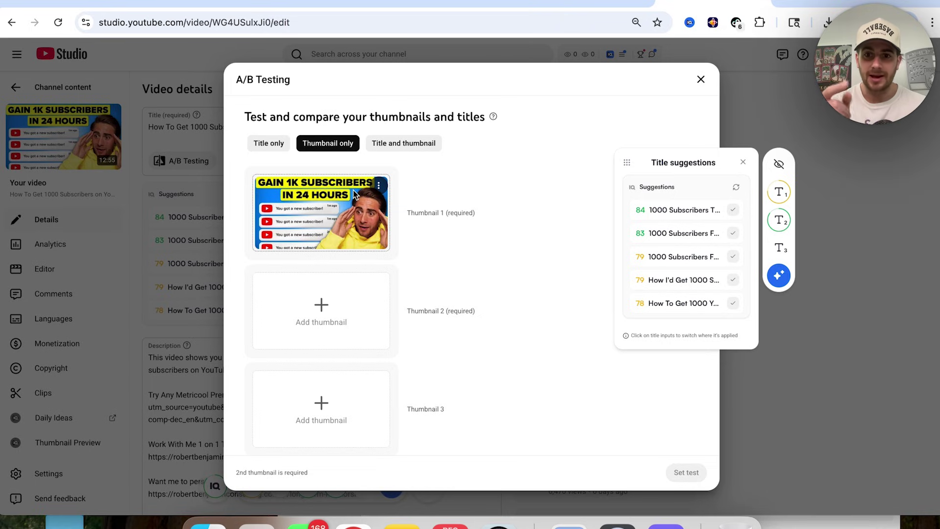
pyautogui.click(260, 143)
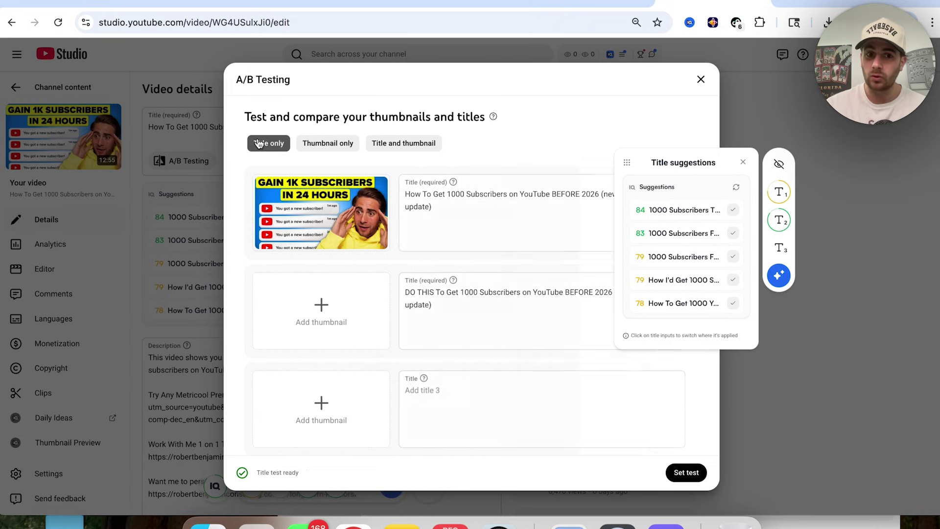
pyautogui.click(357, 147)
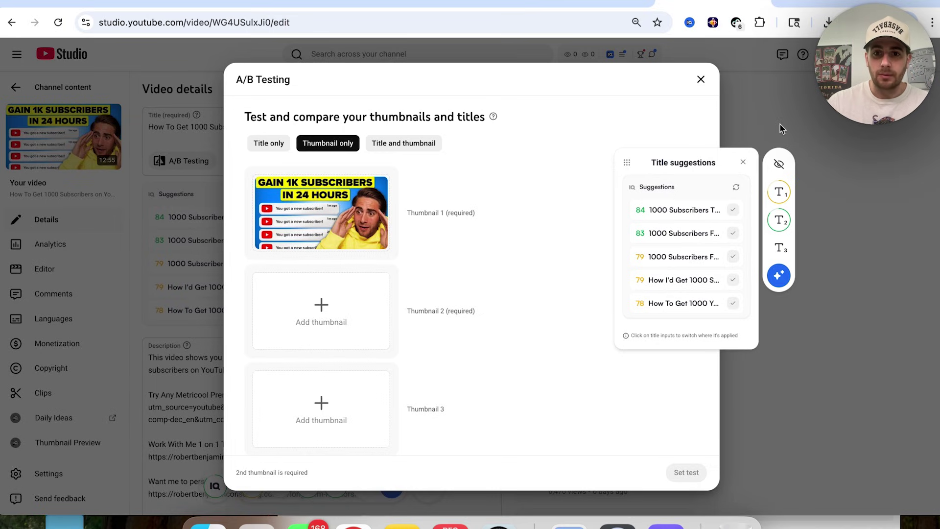
pyautogui.click(701, 79)
# Review this video's Reach analytics, then return to the Channel content video list
pyautogui.scroll(-7, 439, 296)
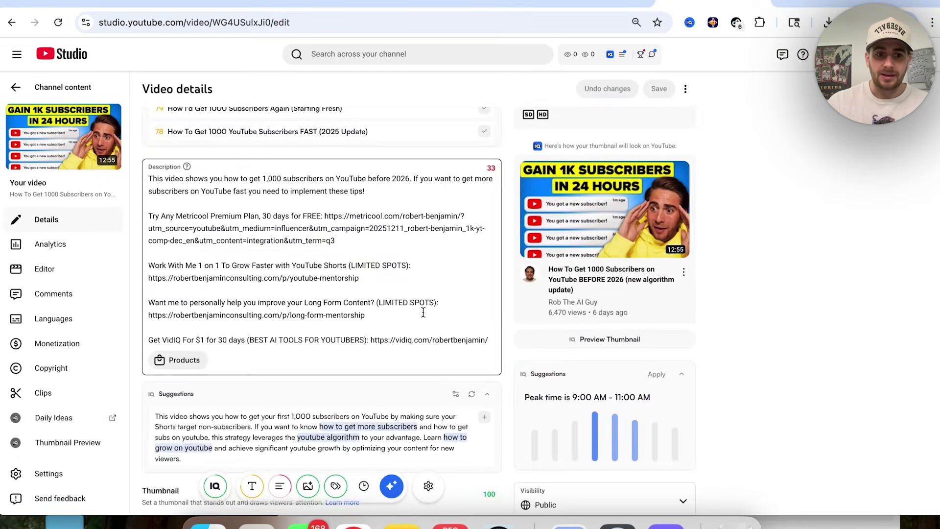
pyautogui.click(213, 356)
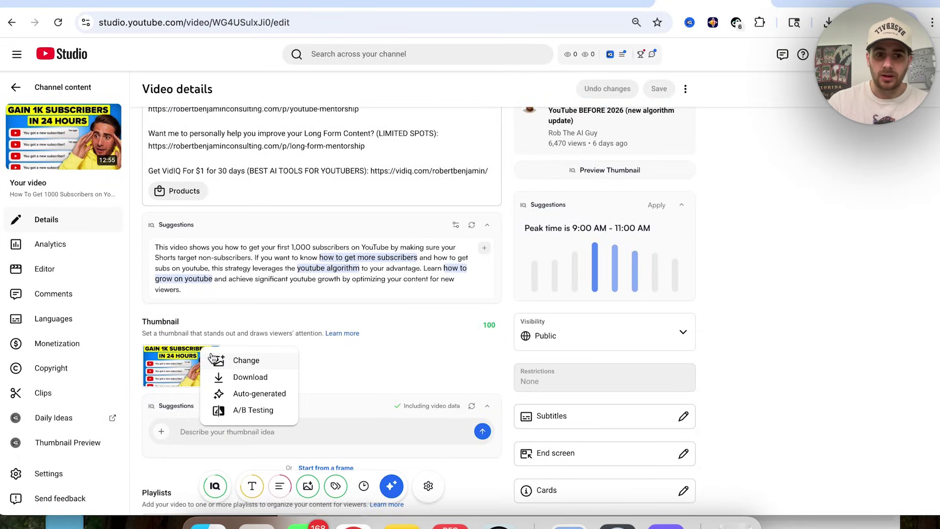
pyautogui.click(77, 245)
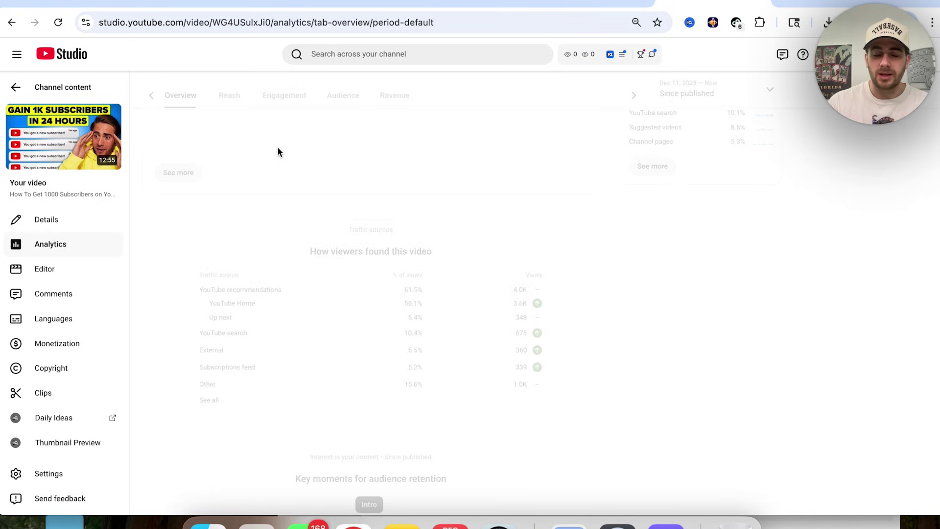
pyautogui.click(211, 126)
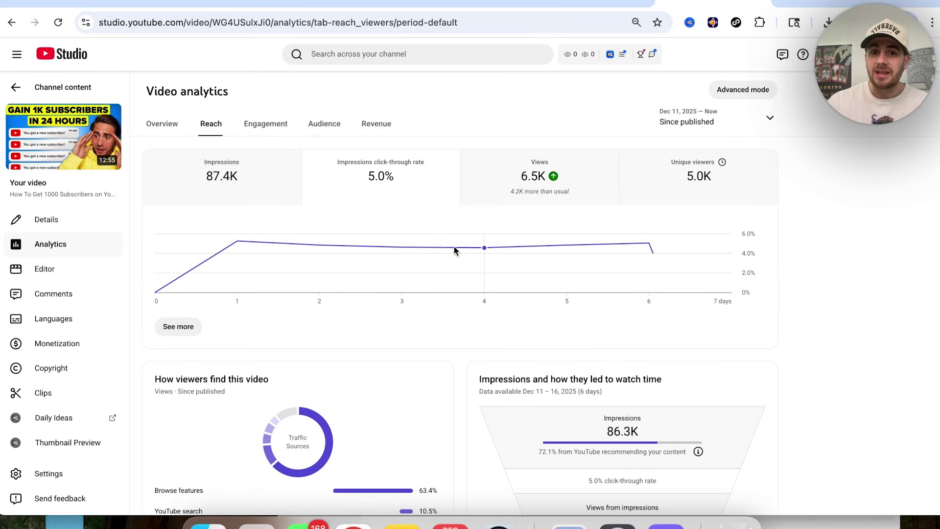
pyautogui.moveTo(649, 252)
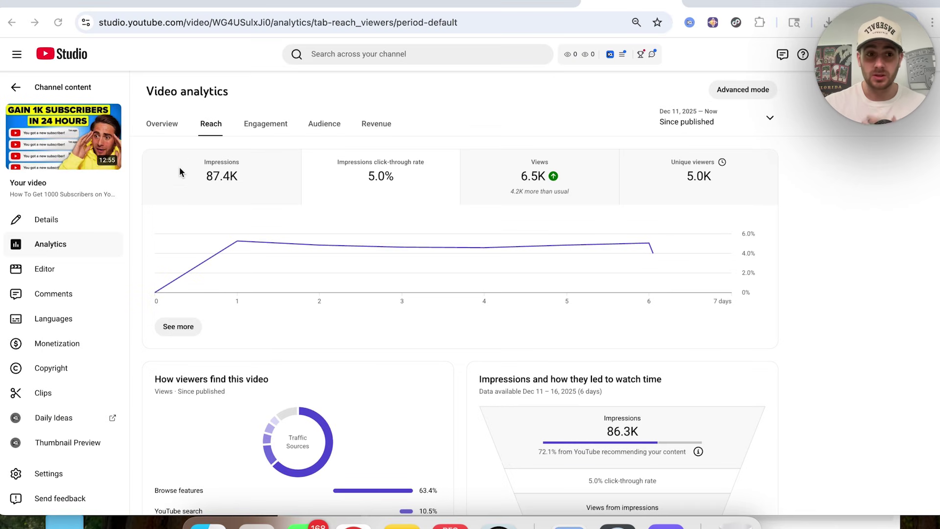
pyautogui.click(53, 94)
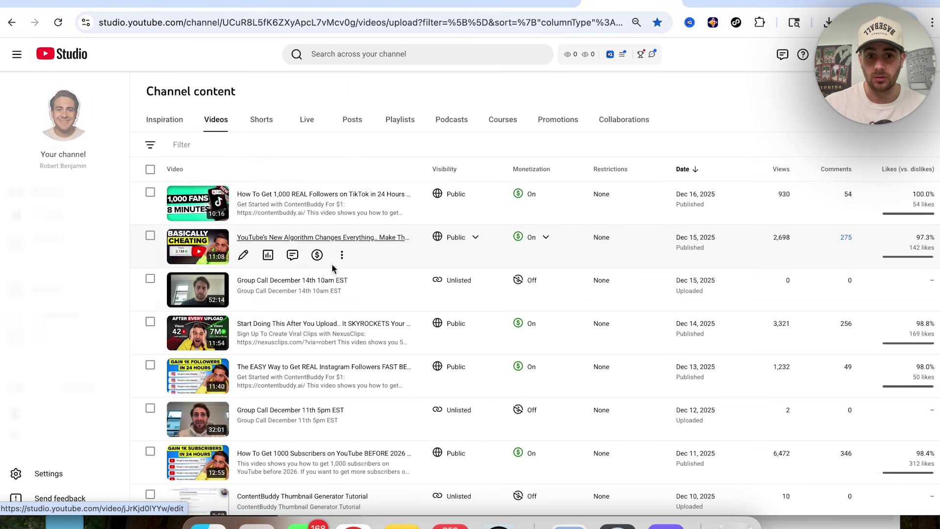
# Open the 'Struggling To Make Professional YouTube Thumbnails' video's details page and reload it
pyautogui.scroll(-3, 350, 284)
pyautogui.scroll(-12, 350, 284)
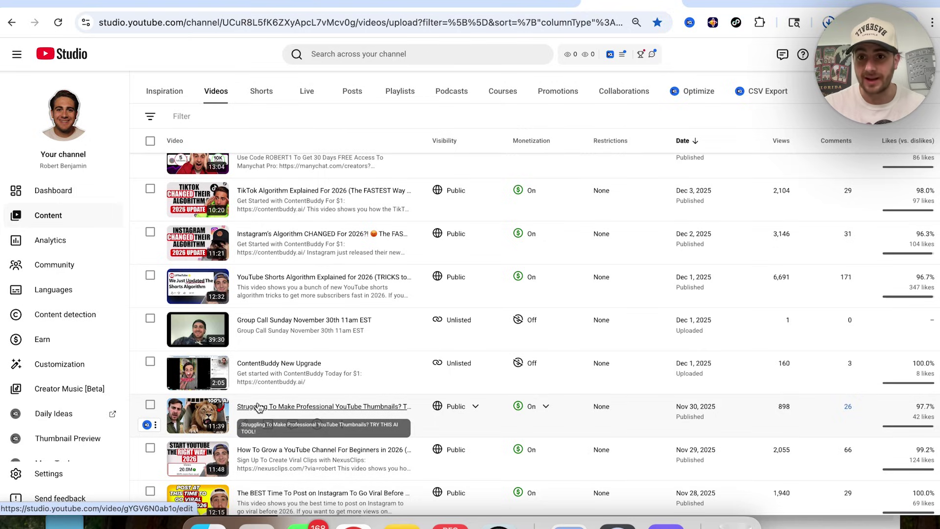
pyautogui.click(258, 407)
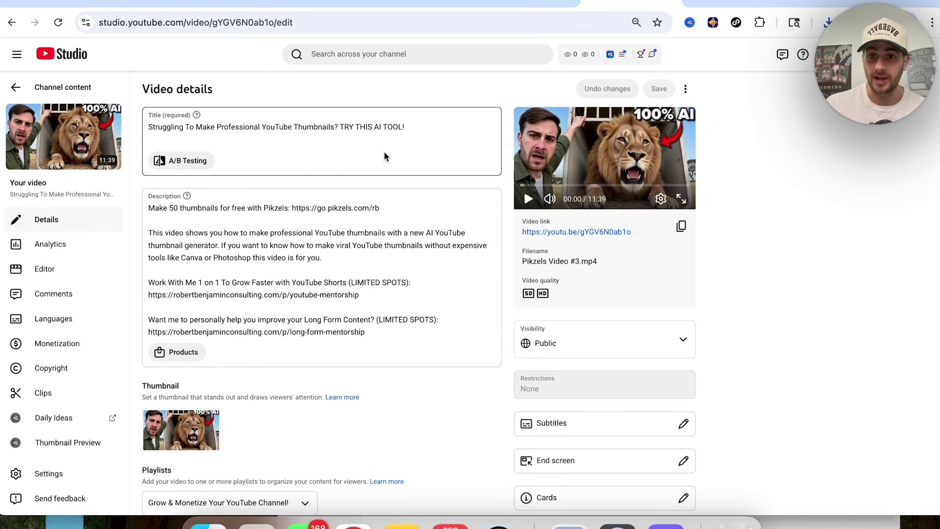
pyautogui.click(339, 25)
pyautogui.press('super+a')
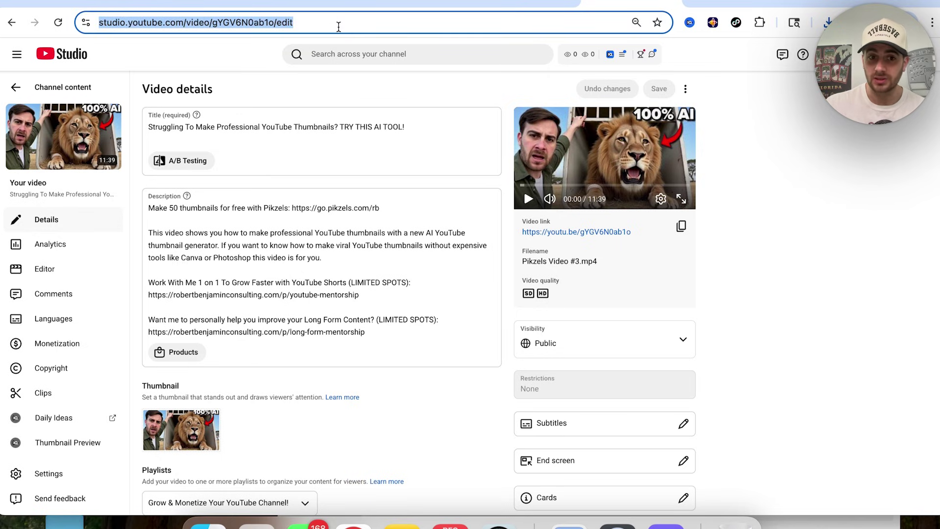
pyautogui.press('Return')
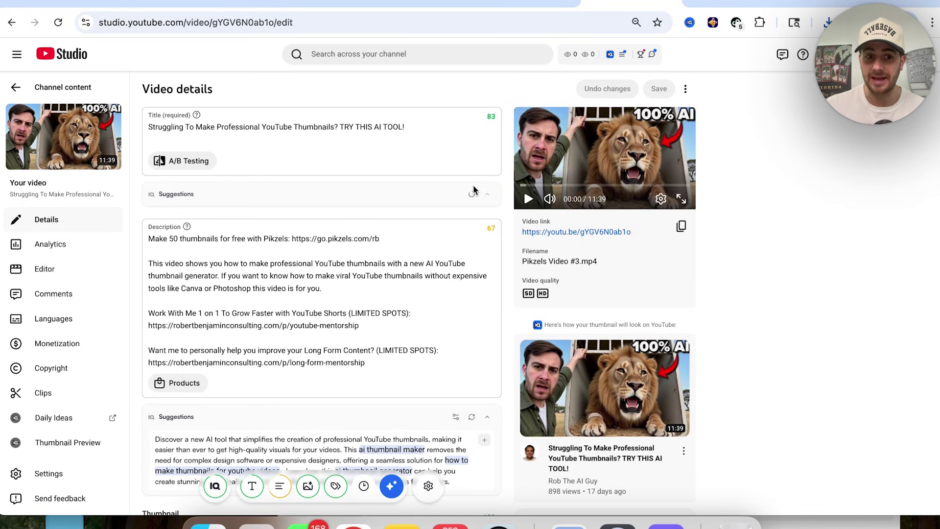
# Regenerate vidIQ's title suggestions for a new top pick scoring 90, and open description suggestion preferences
pyautogui.scroll(-1, 409, 381)
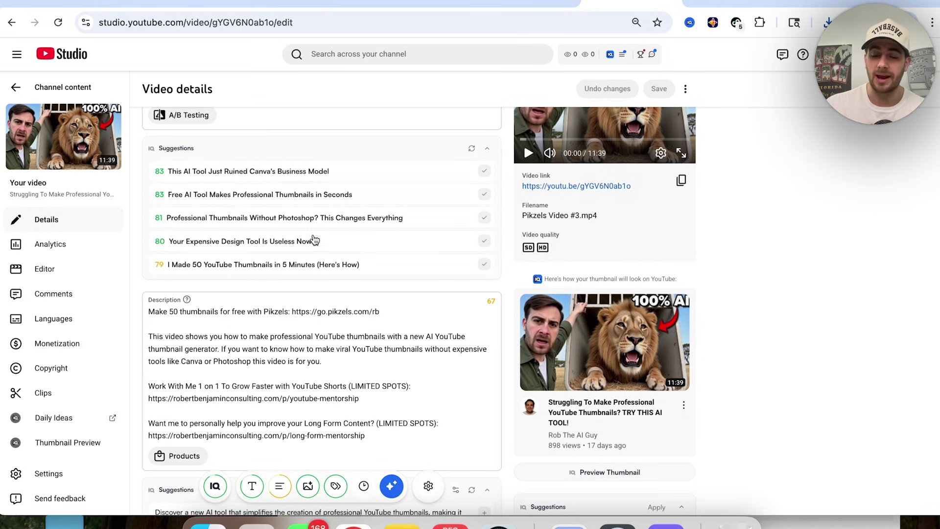
pyautogui.click(472, 149)
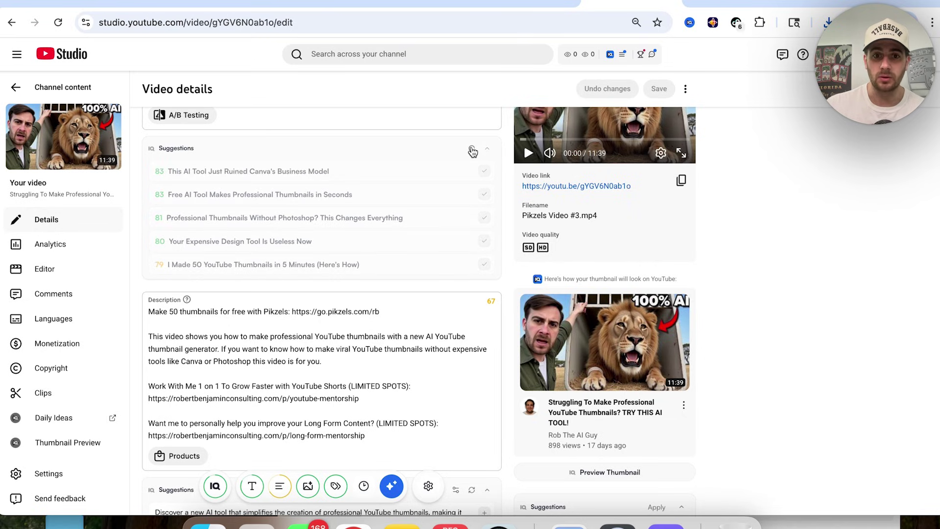
pyautogui.scroll(1, 359, 198)
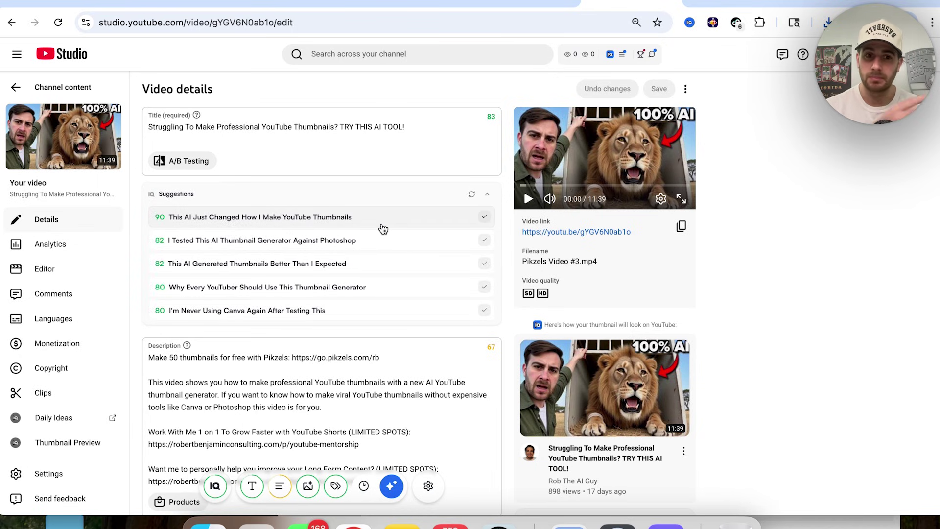
pyautogui.scroll(-5, 383, 228)
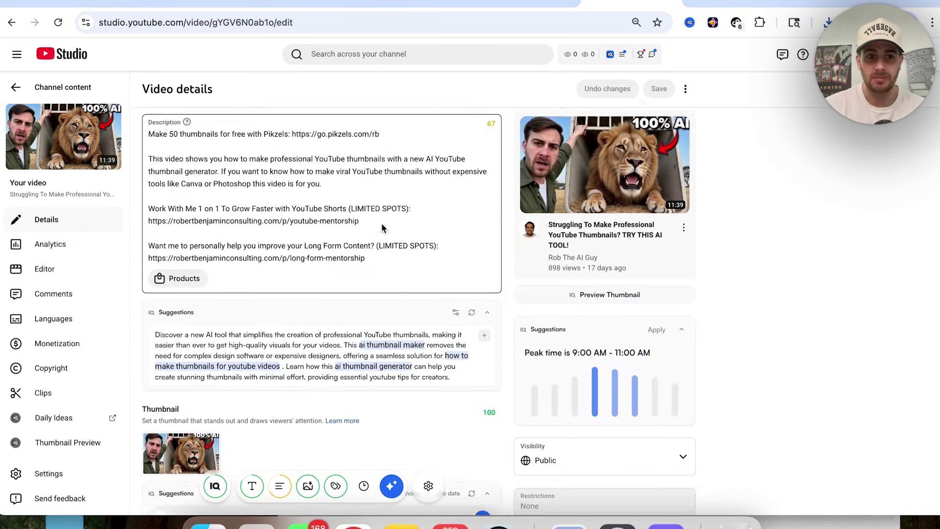
pyautogui.click(453, 340)
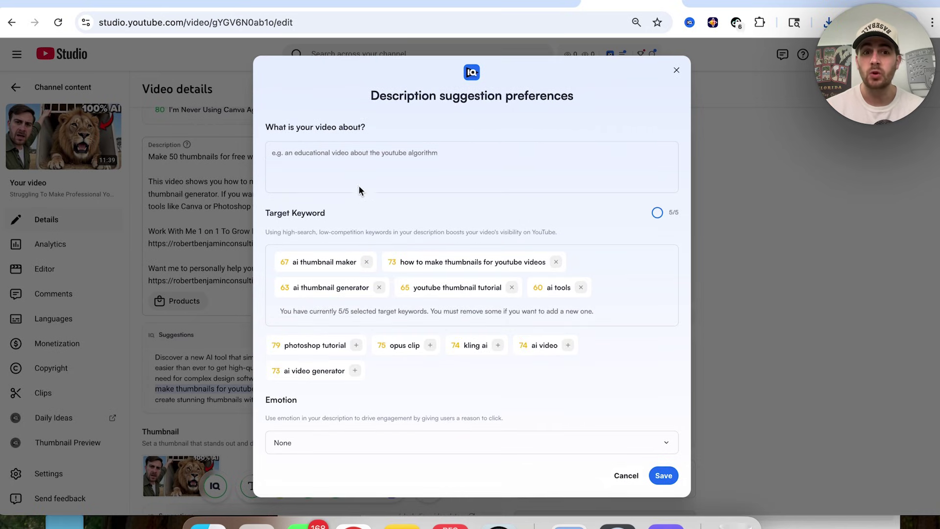
pyautogui.click(365, 154)
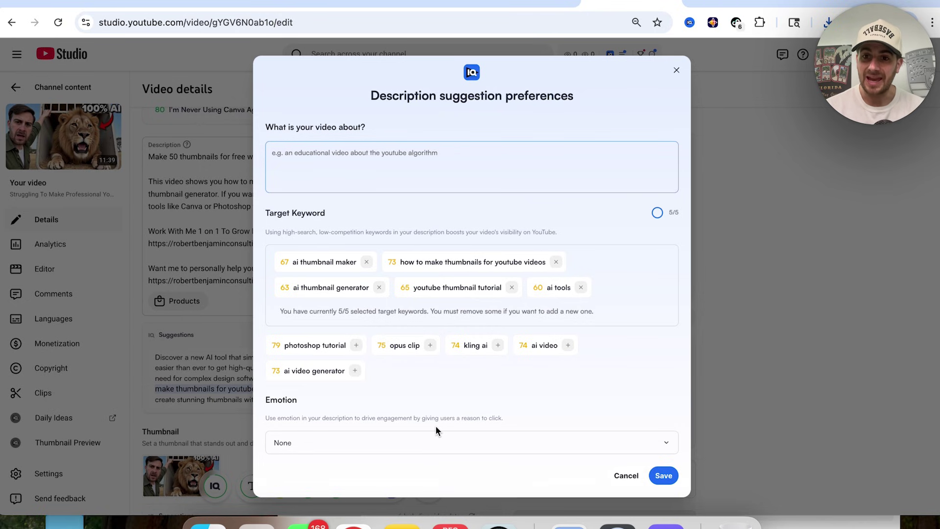
pyautogui.click(623, 479)
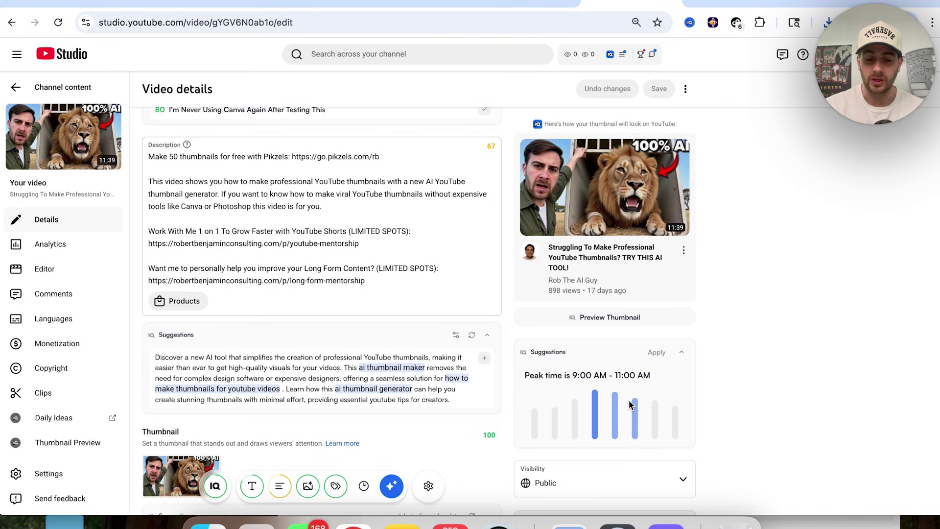
pyautogui.scroll(4, 578, 386)
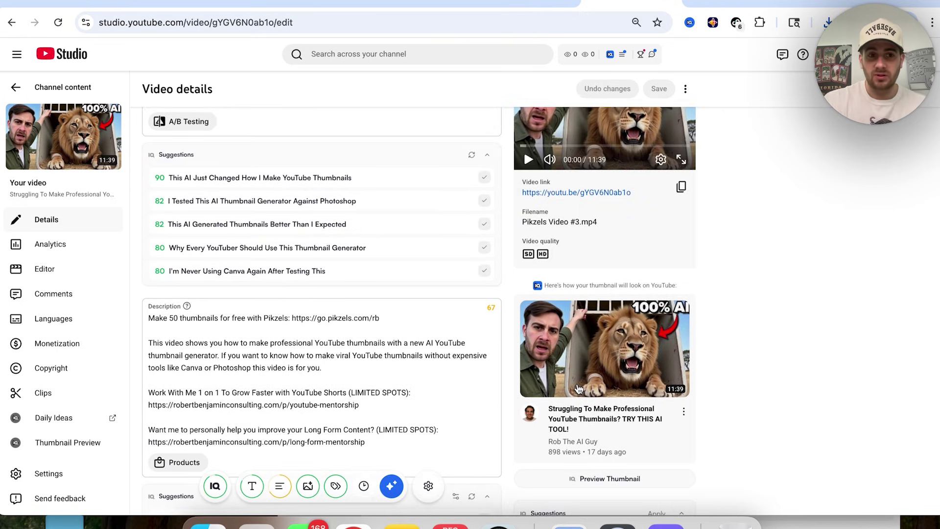
pyautogui.scroll(-15, 578, 388)
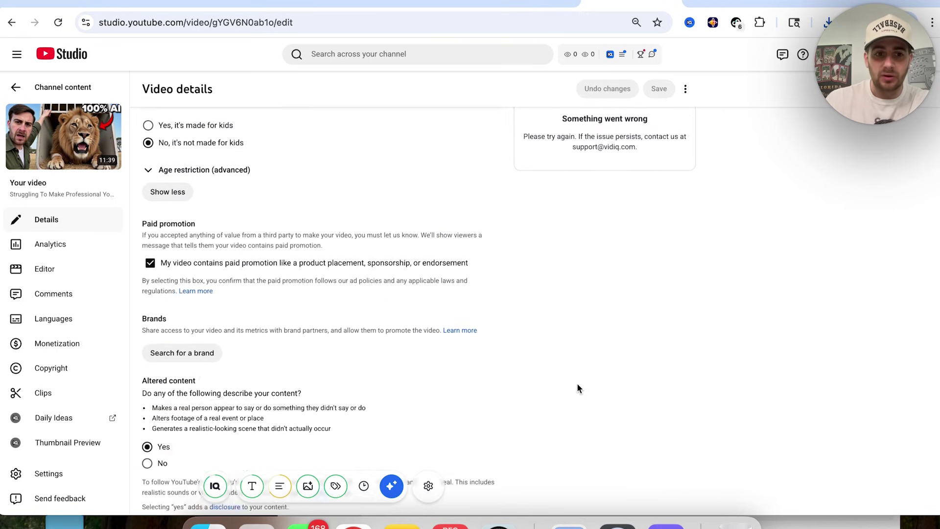
# Inspect the tag 'how to make thumbnails for youtube videos' in Keyword Inspector: score 73, 92,944 searches
pyautogui.scroll(-8, 577, 383)
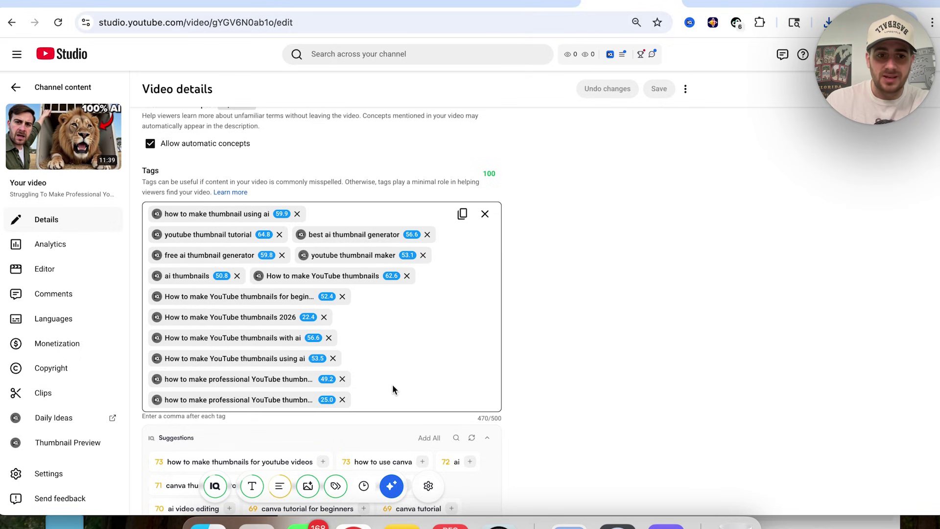
pyautogui.scroll(-1, 383, 382)
pyautogui.scroll(-3, 254, 432)
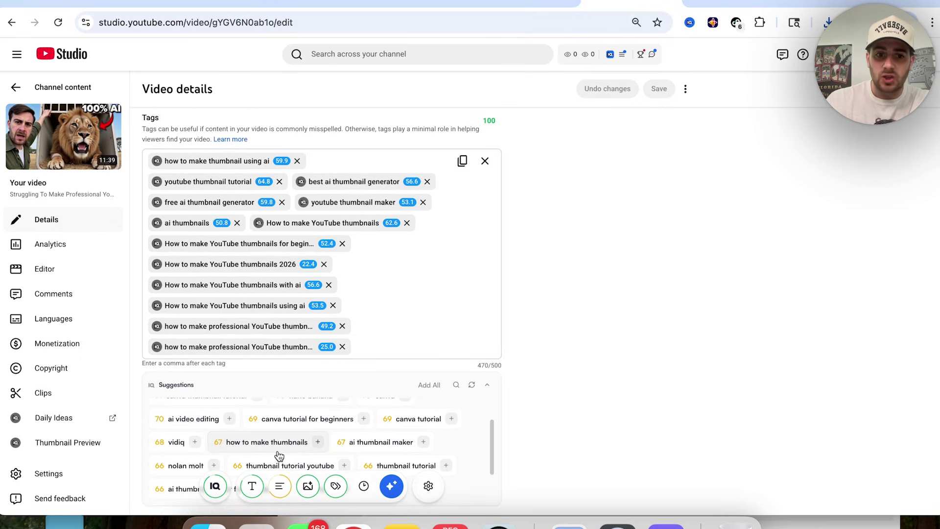
pyautogui.scroll(3, 244, 428)
pyautogui.click(242, 409)
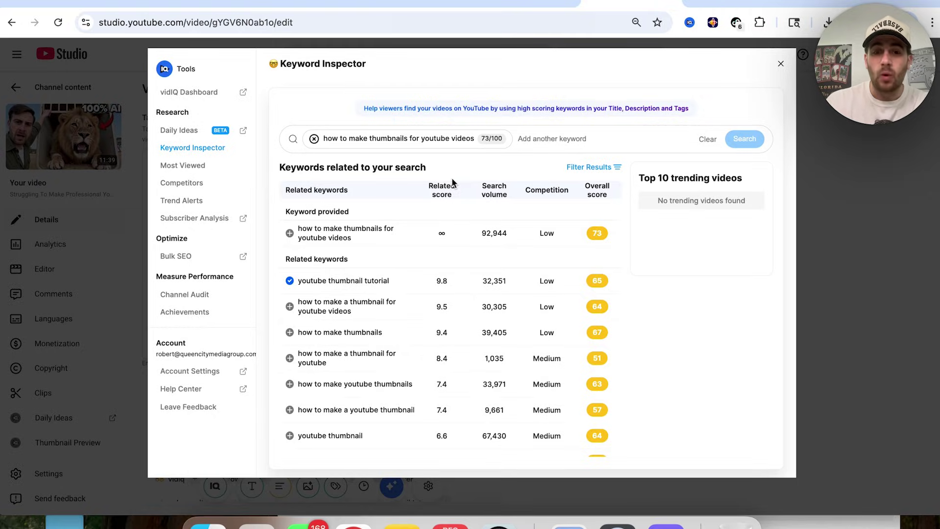
pyautogui.click(295, 22)
# Go to vidIQ, list the channel's Shorts in Optimize, and open the Instagram SEO Short
pyautogui.write('vid')
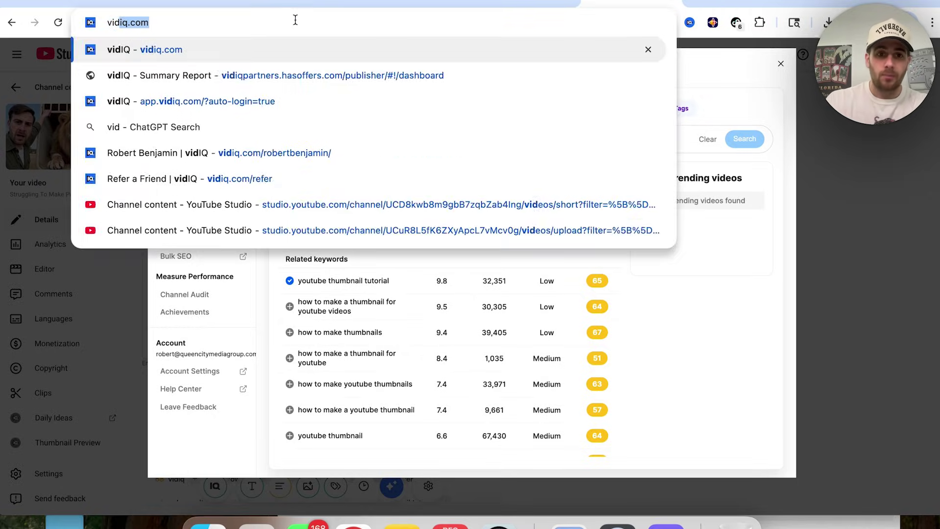
pyautogui.press('Return')
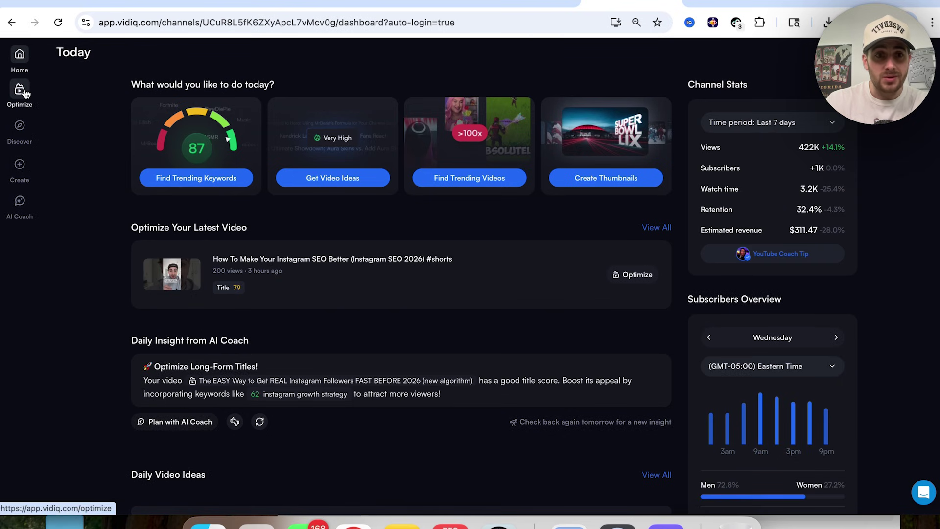
pyautogui.click(25, 93)
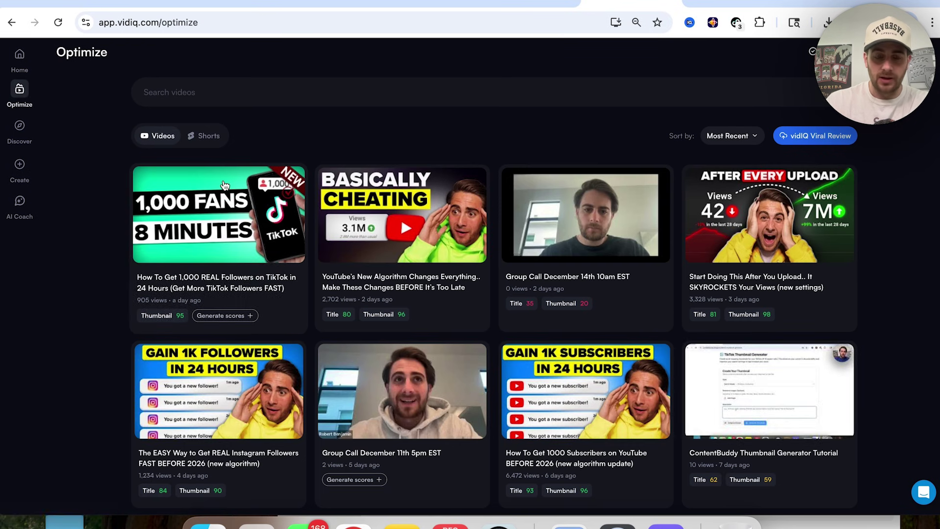
pyautogui.scroll(-6, 279, 299)
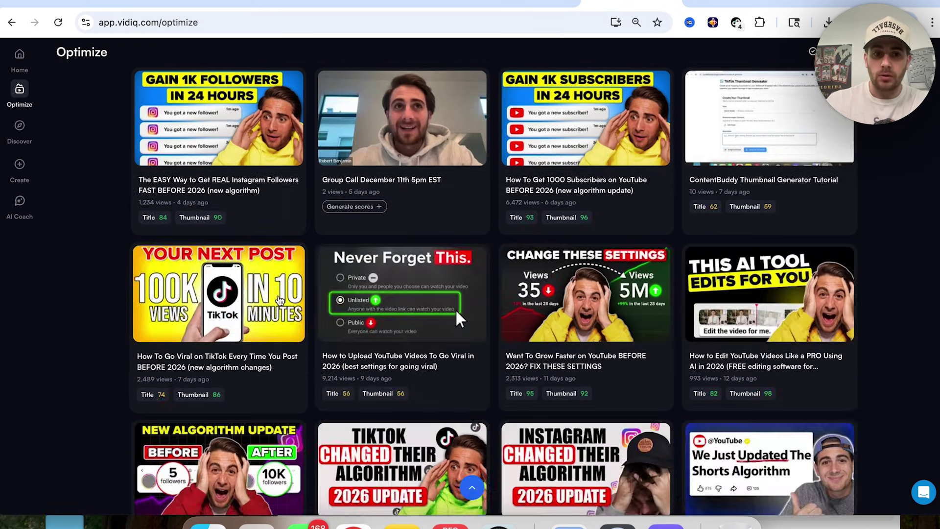
pyautogui.scroll(5, 280, 300)
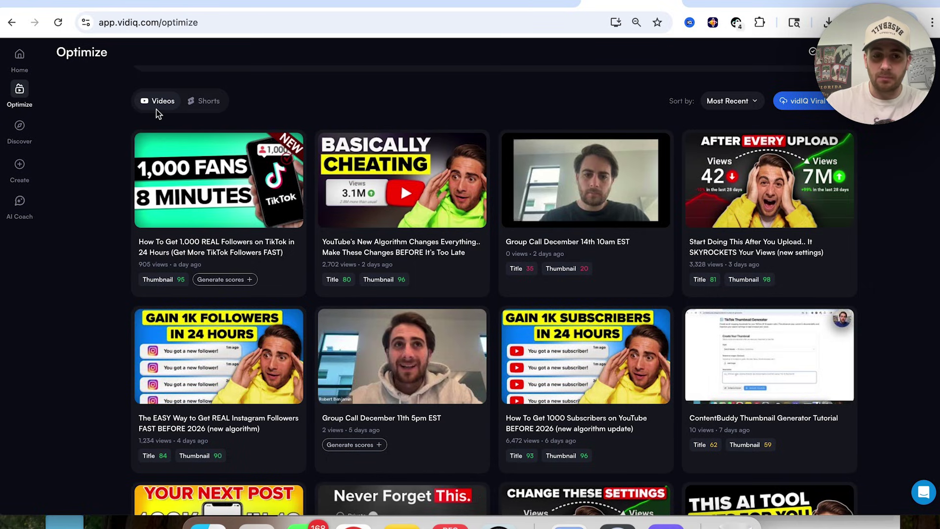
pyautogui.click(195, 107)
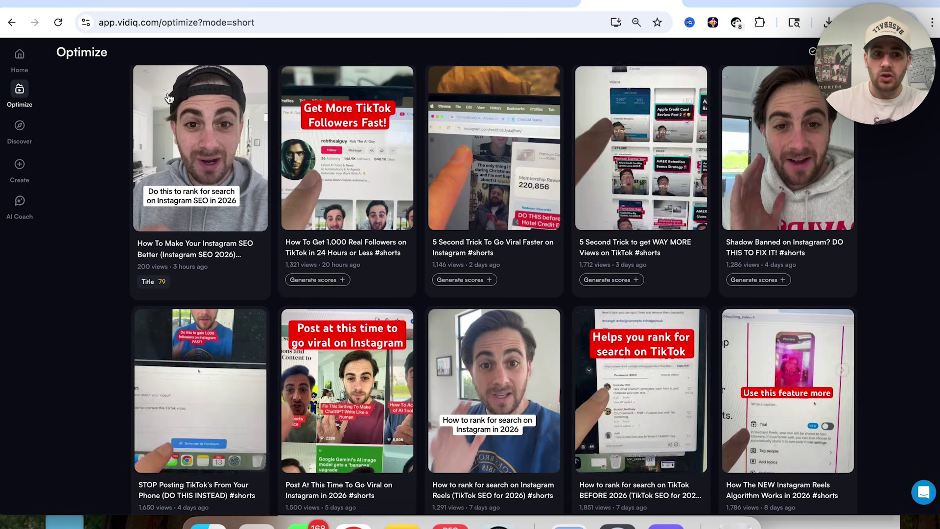
pyautogui.scroll(3, 194, 272)
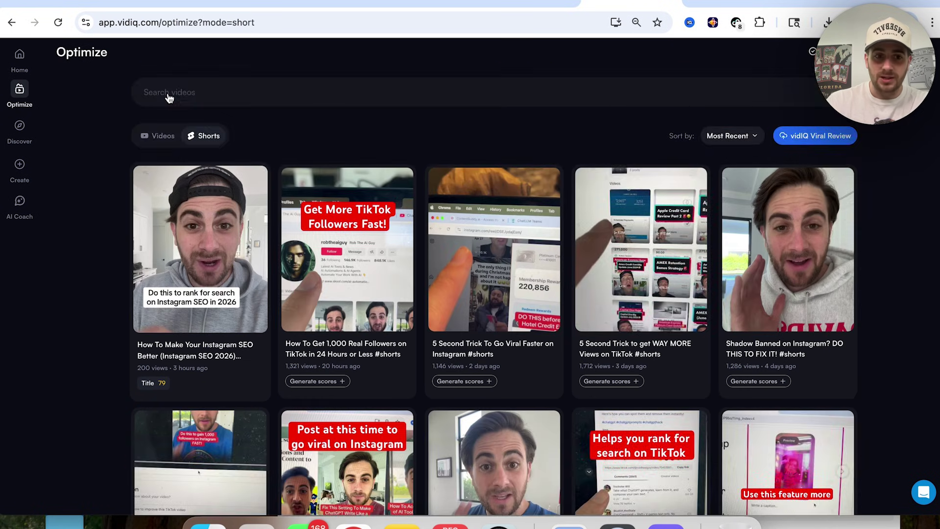
pyautogui.click(218, 275)
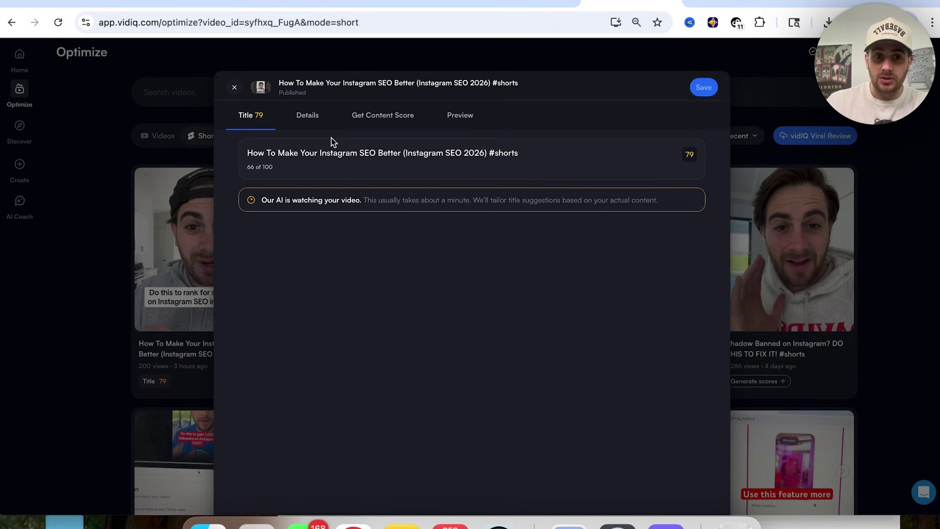
# Score the Instagram SEO Short's content at 78 and read the feedback, including slowing the 0:26–0:40 demo
pyautogui.click(307, 122)
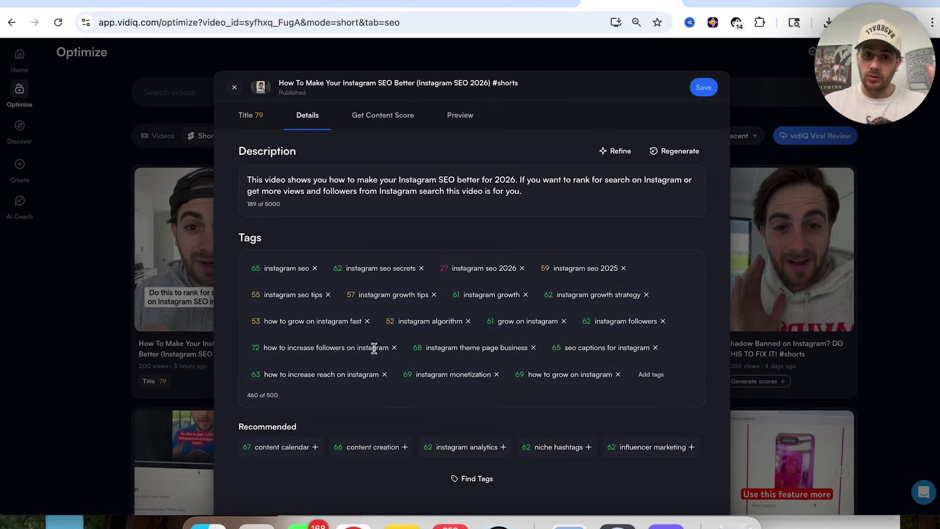
pyautogui.click(366, 116)
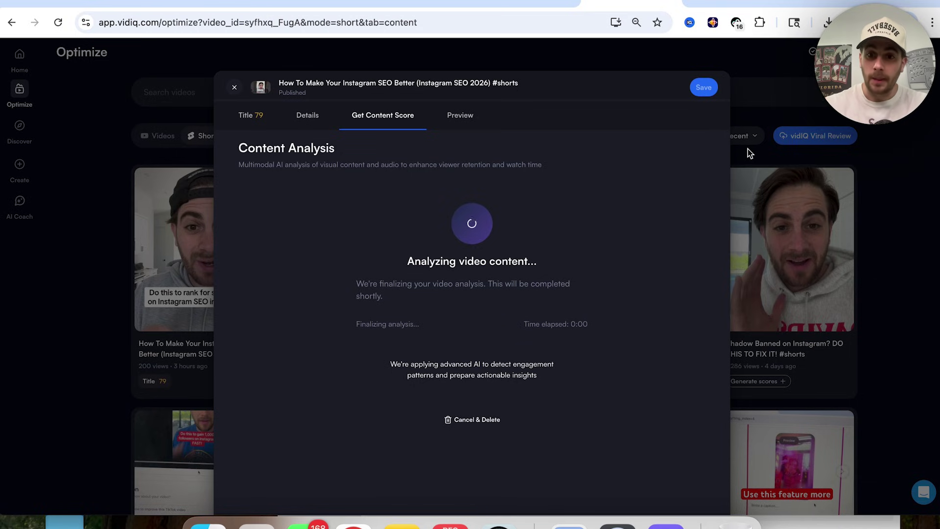
pyautogui.press('XF86MonBrightnessUp')
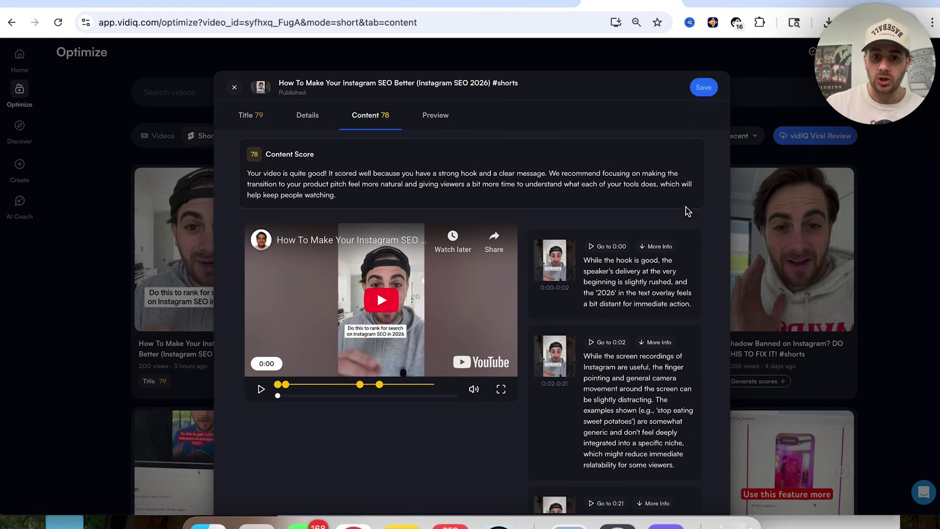
pyautogui.scroll(-1, 651, 283)
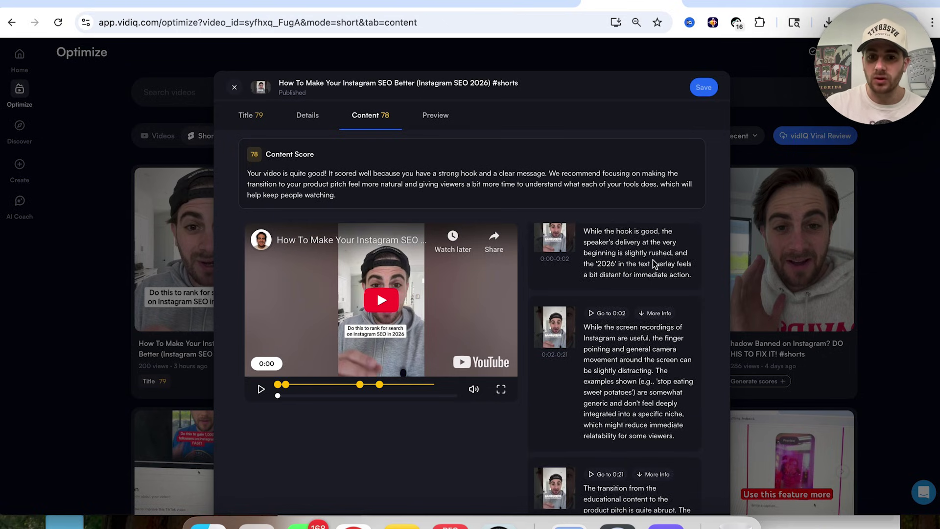
pyautogui.scroll(-3, 655, 264)
pyautogui.scroll(-1, 656, 263)
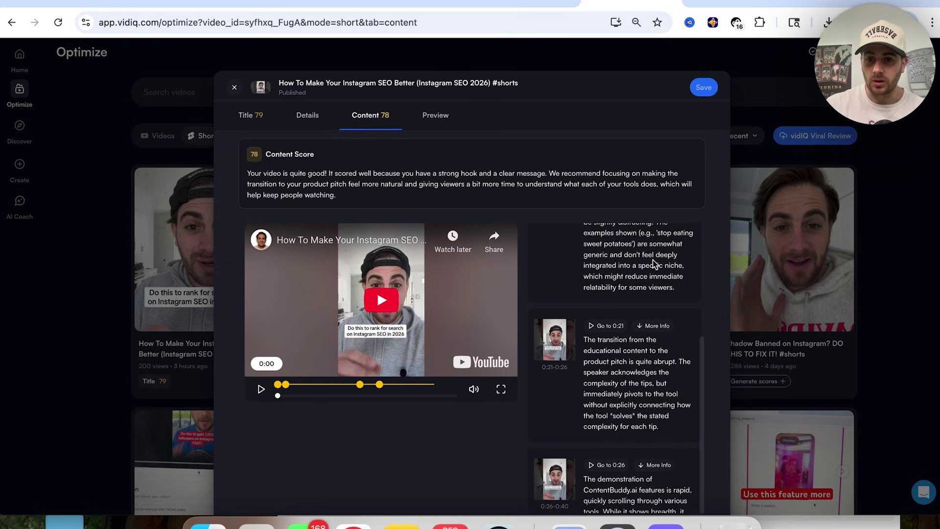
pyautogui.scroll(-4, 640, 372)
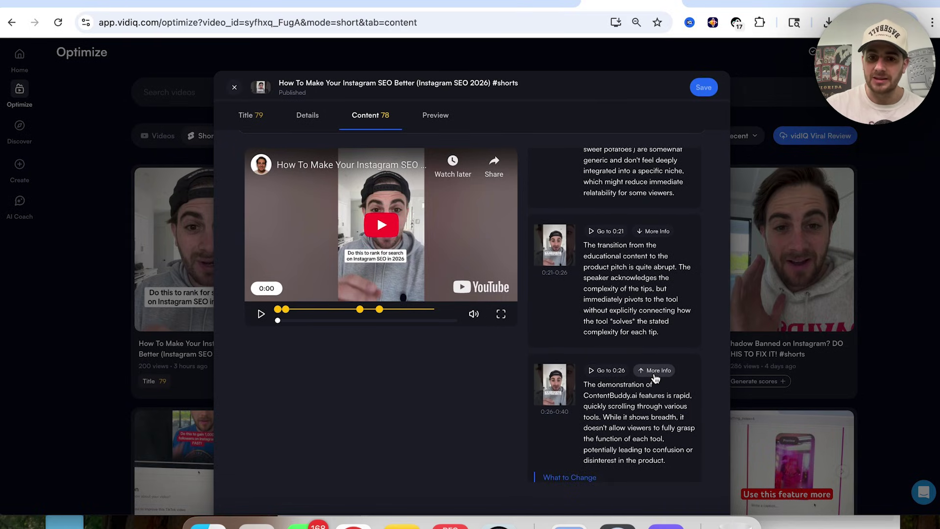
pyautogui.scroll(-4, 639, 434)
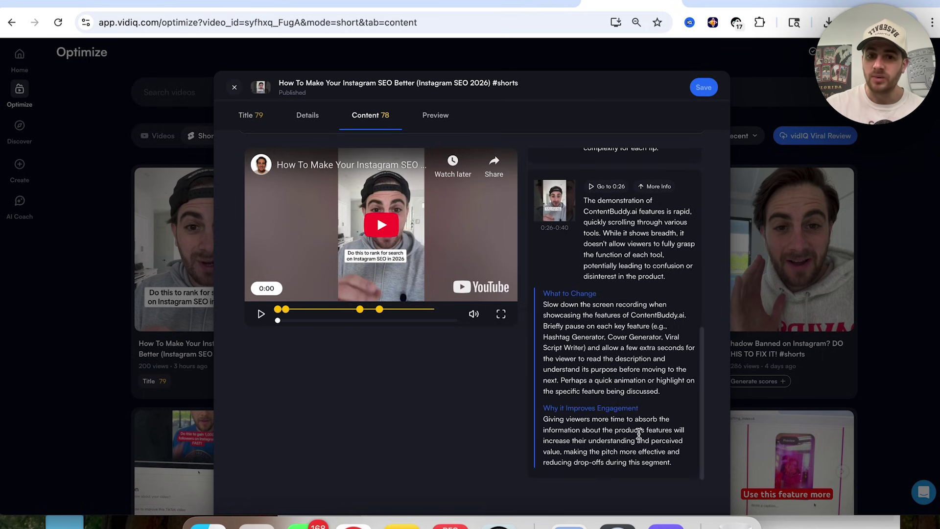
pyautogui.scroll(-1, 582, 309)
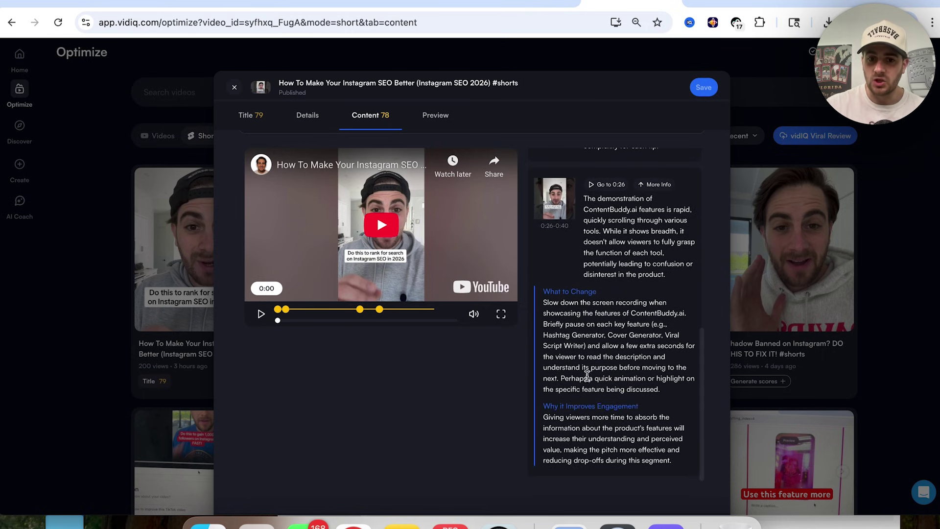
pyautogui.scroll(10, 593, 422)
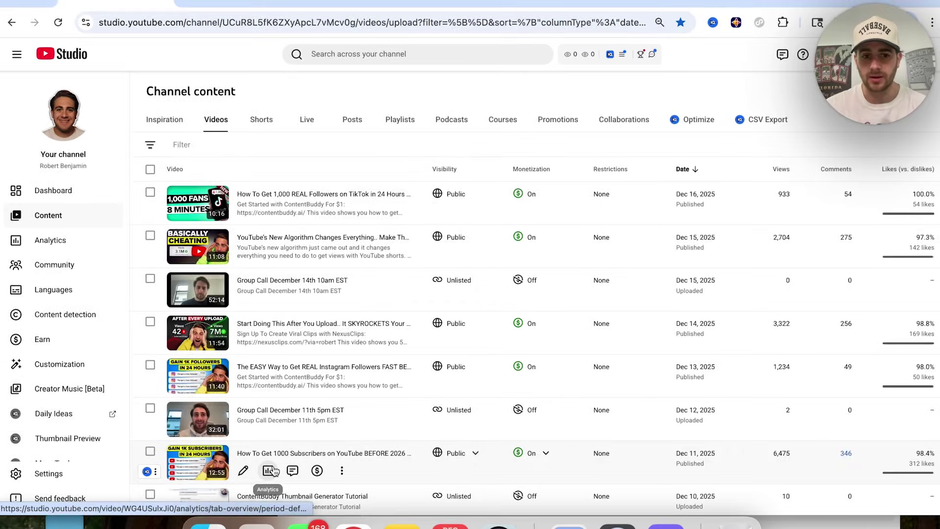
# Open 'How To Get 1000 Subscribers' in the Video editor to view its 12:54 timeline
pyautogui.click(243, 471)
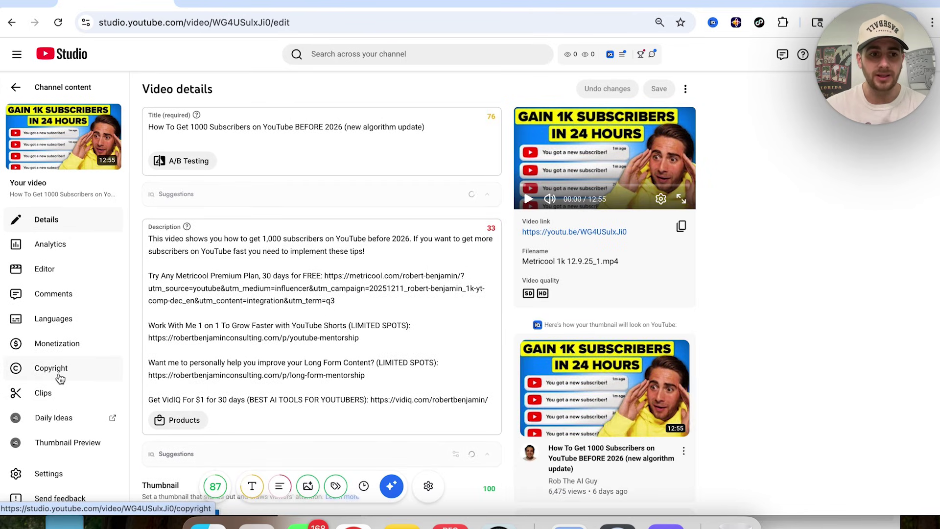
pyautogui.scroll(-1, 56, 367)
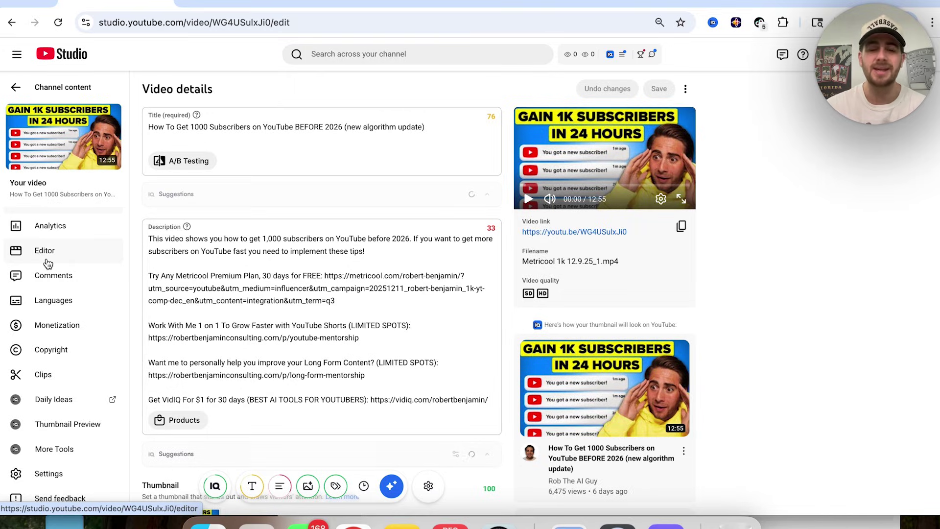
pyautogui.click(48, 260)
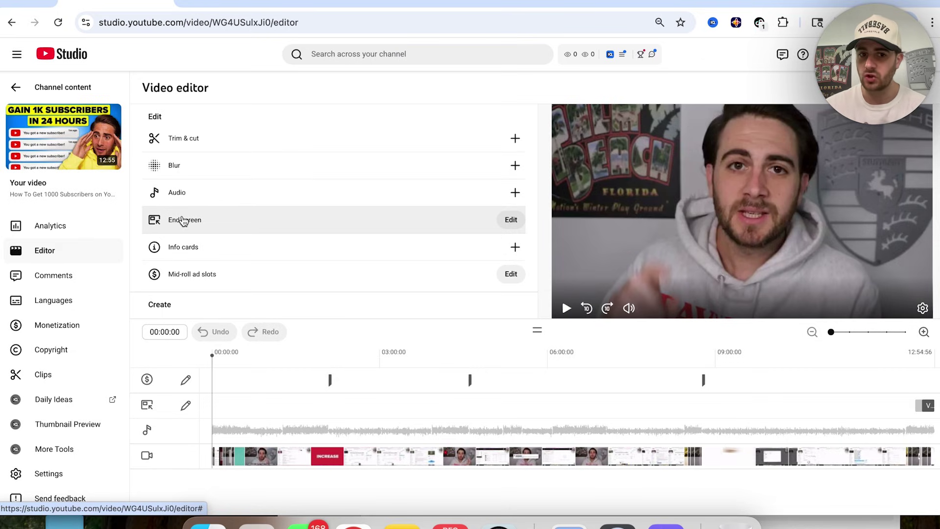
pyautogui.scroll(-1, 198, 252)
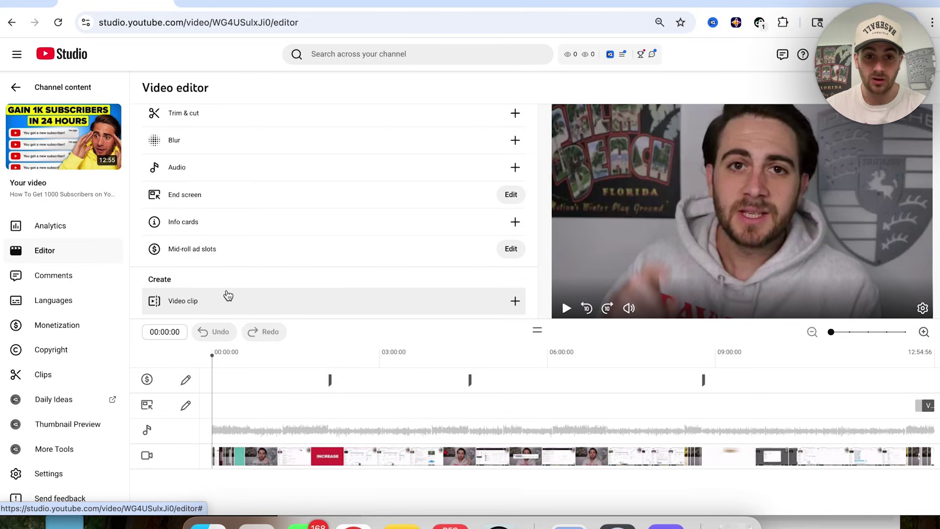
pyautogui.scroll(1, 228, 295)
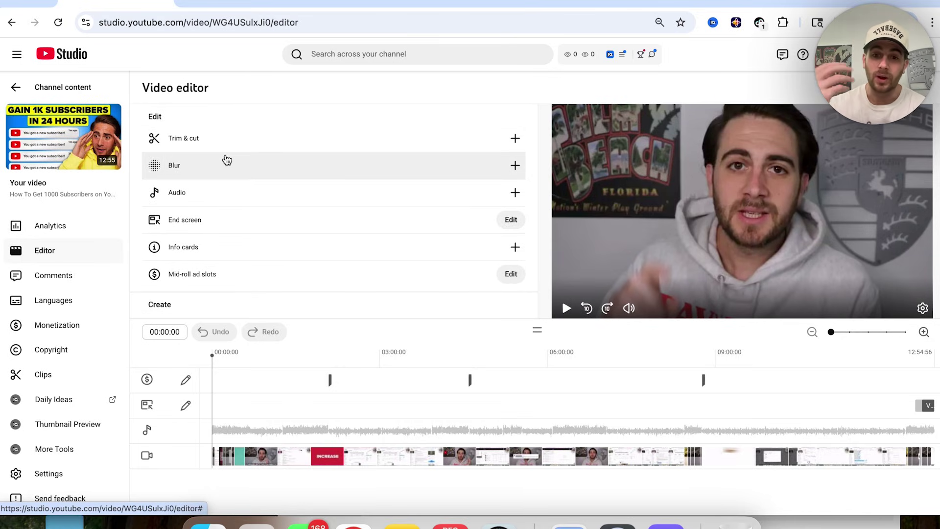
# Mark the video's audience retention curve at 1:10, cueing the preview to 01:10
pyautogui.click(61, 233)
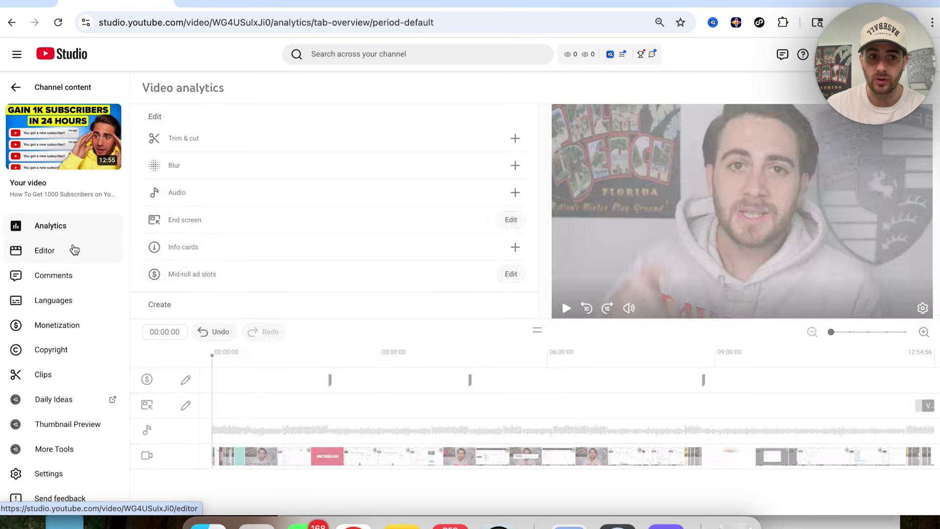
pyautogui.scroll(-10, 293, 348)
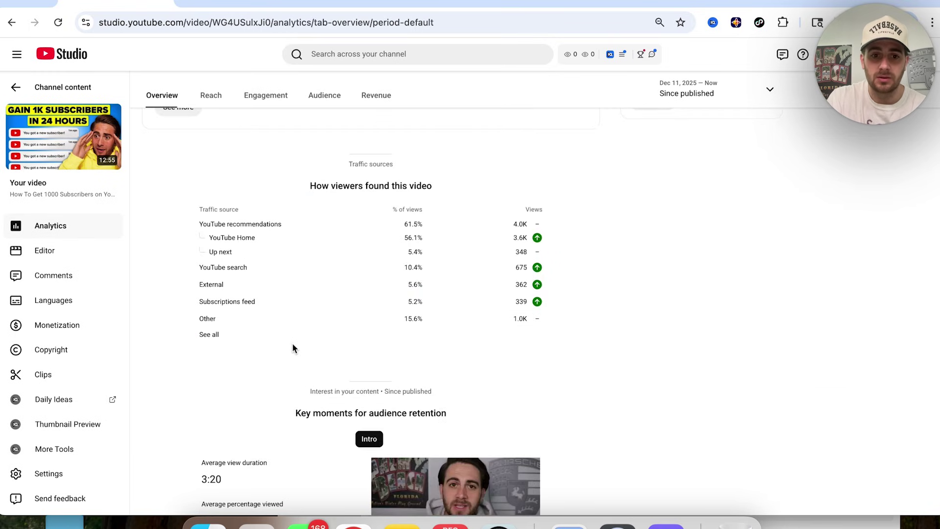
pyautogui.scroll(-1, 293, 345)
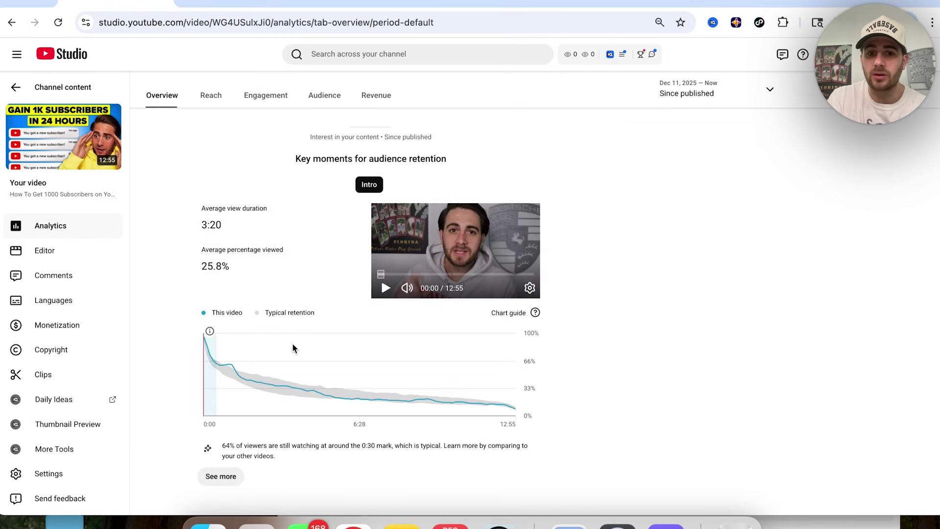
pyautogui.moveTo(232, 368)
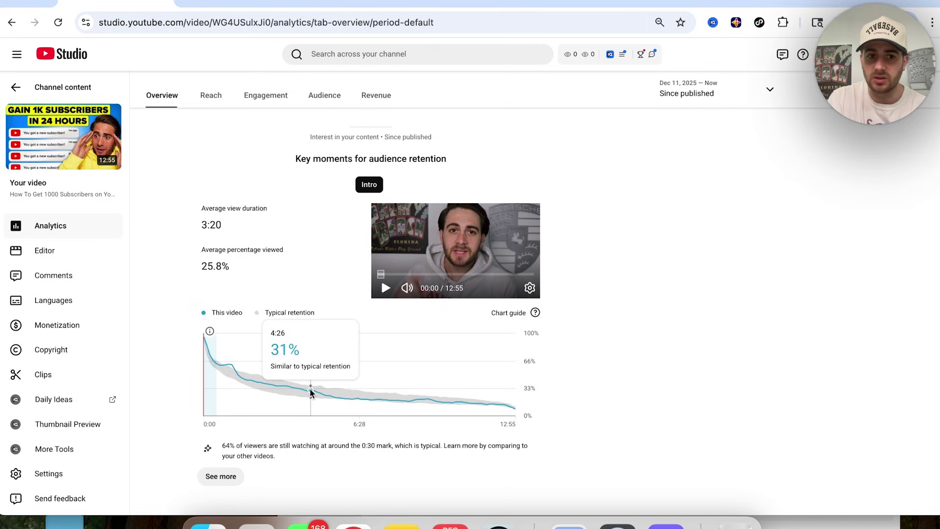
pyautogui.click(232, 365)
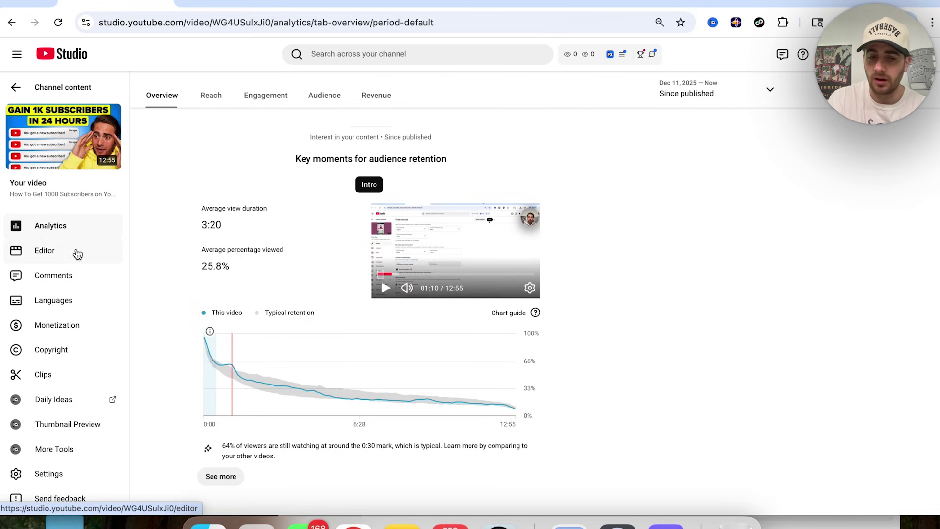
pyautogui.click(75, 252)
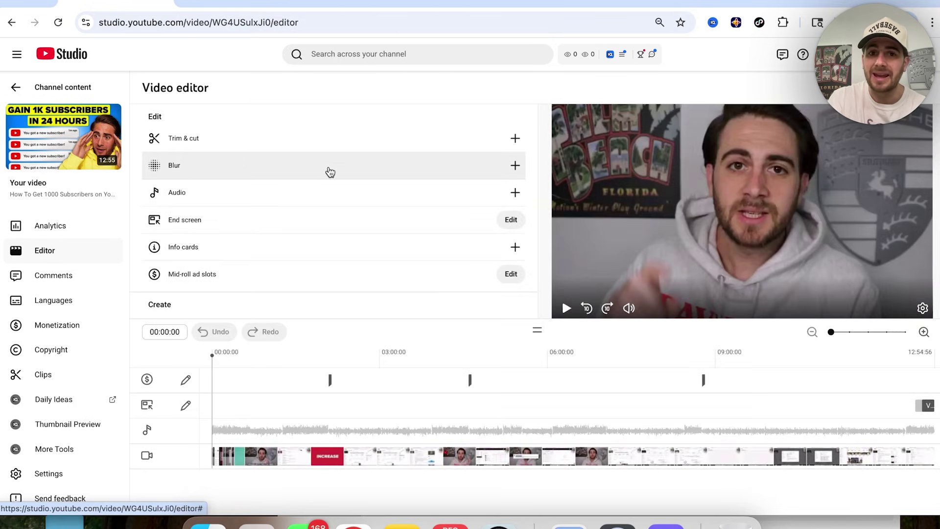